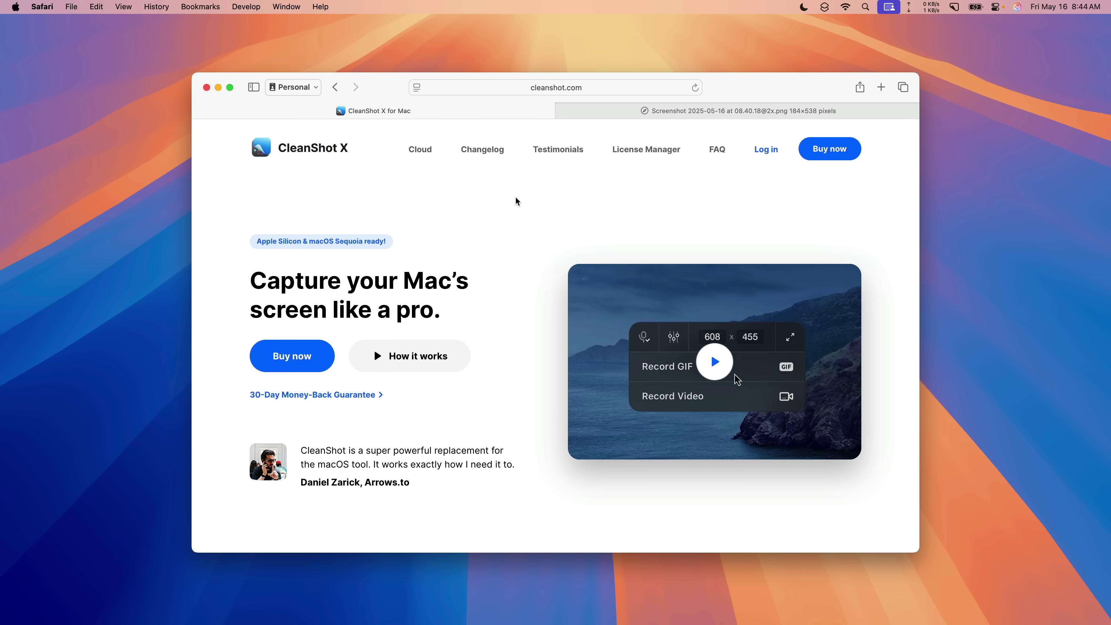
# Step: Capture a screenshot of the whole Safari window, hide Safari, and open the capture for annotation
pyautogui.press('shift+super+4')
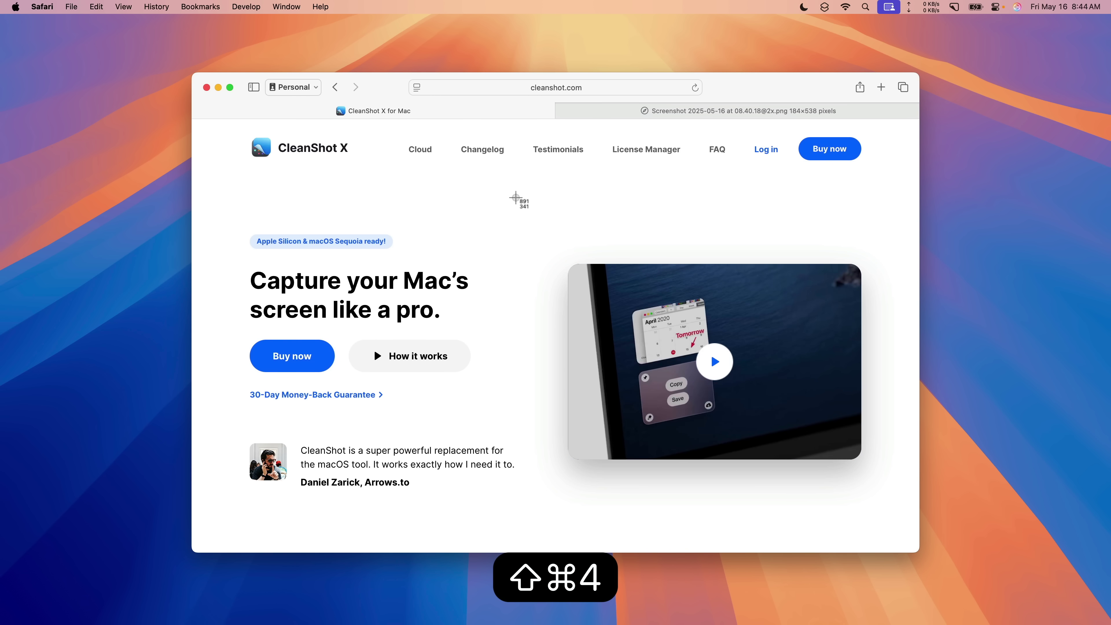
pyautogui.press('space')
pyautogui.click(519, 221)
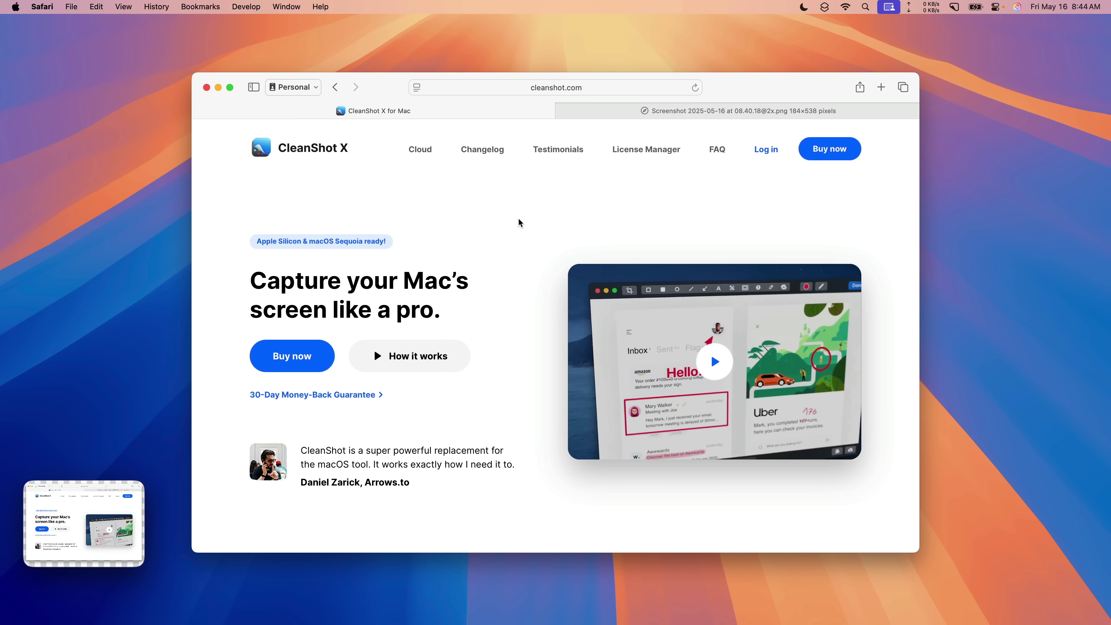
pyautogui.press('super+h')
pyautogui.moveTo(93, 515)
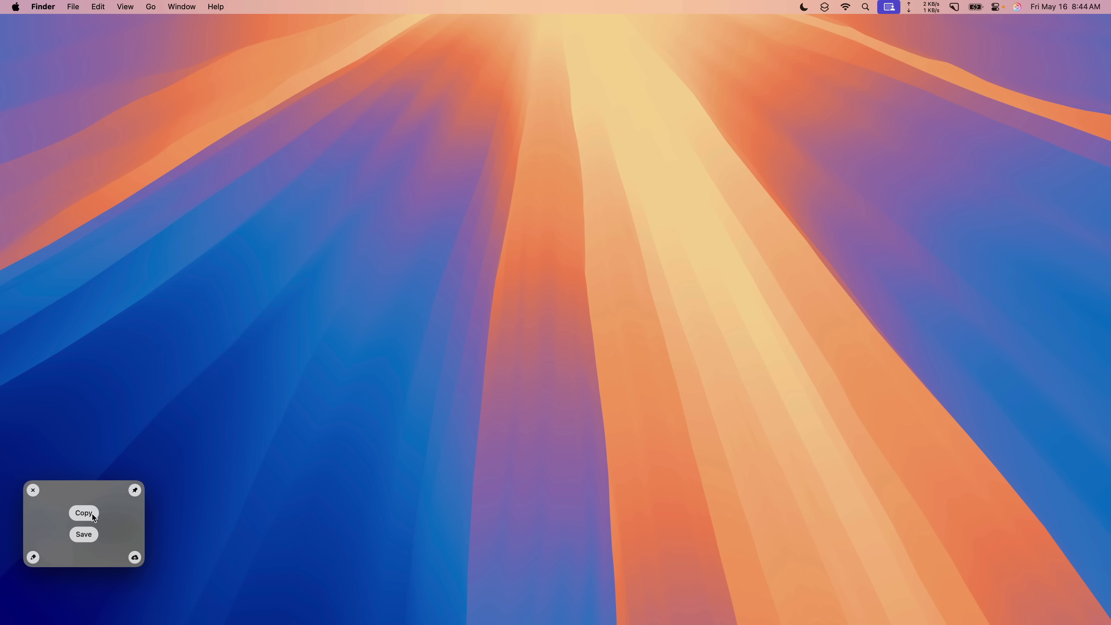
pyautogui.click(34, 557)
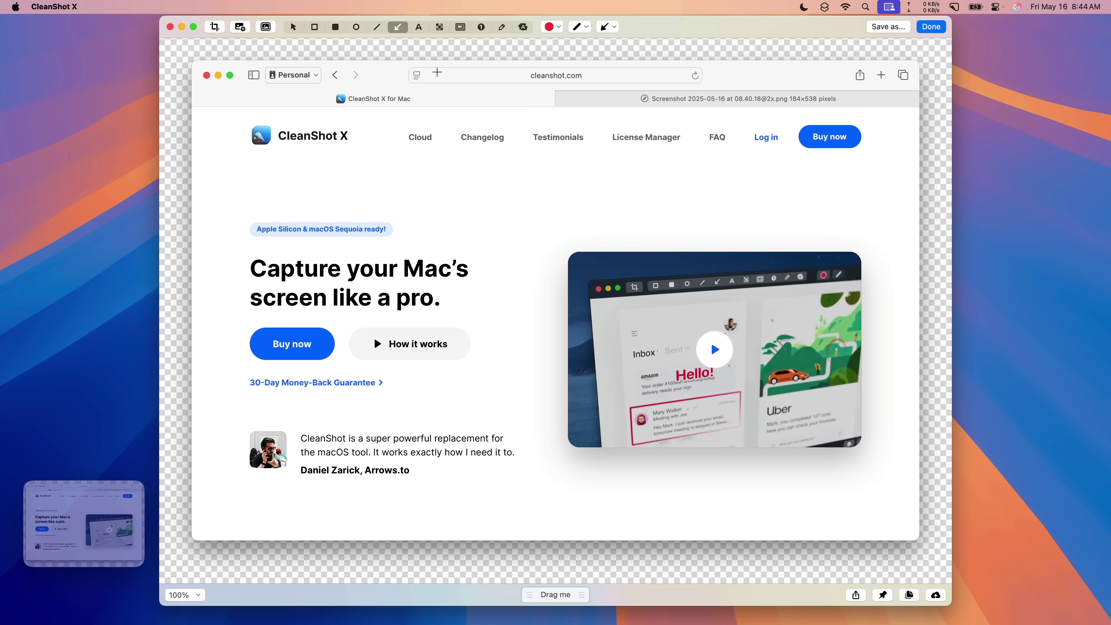
# Step: Try out an arrow pointing up at the Testimonials link, recolored blue, and delete it
pyautogui.moveTo(517, 234); pyautogui.dragTo(546, 146)
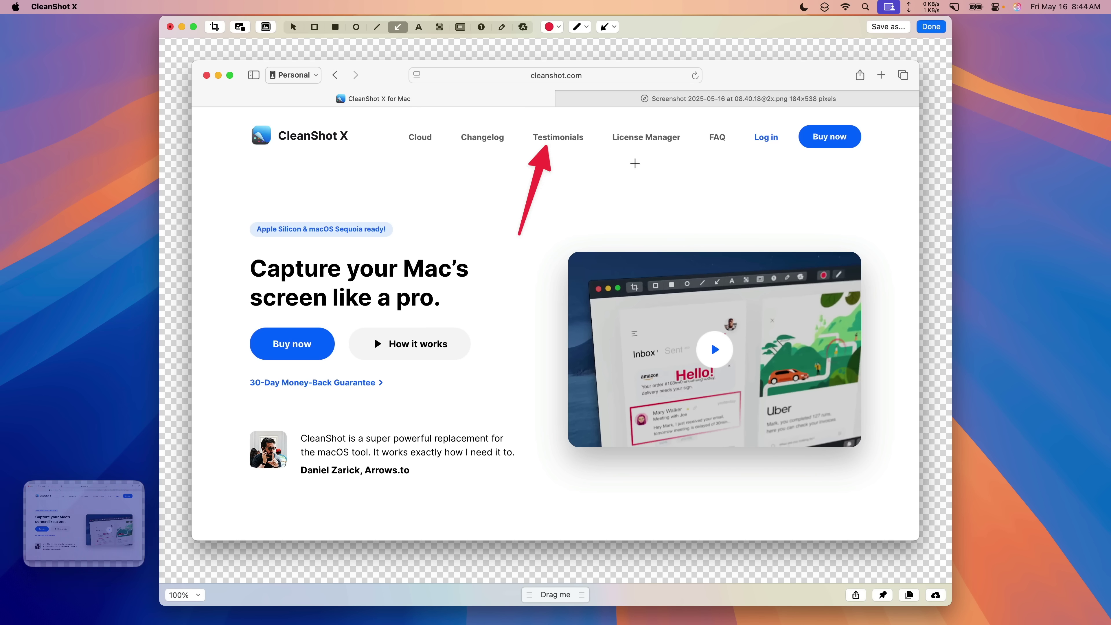
pyautogui.click(552, 28)
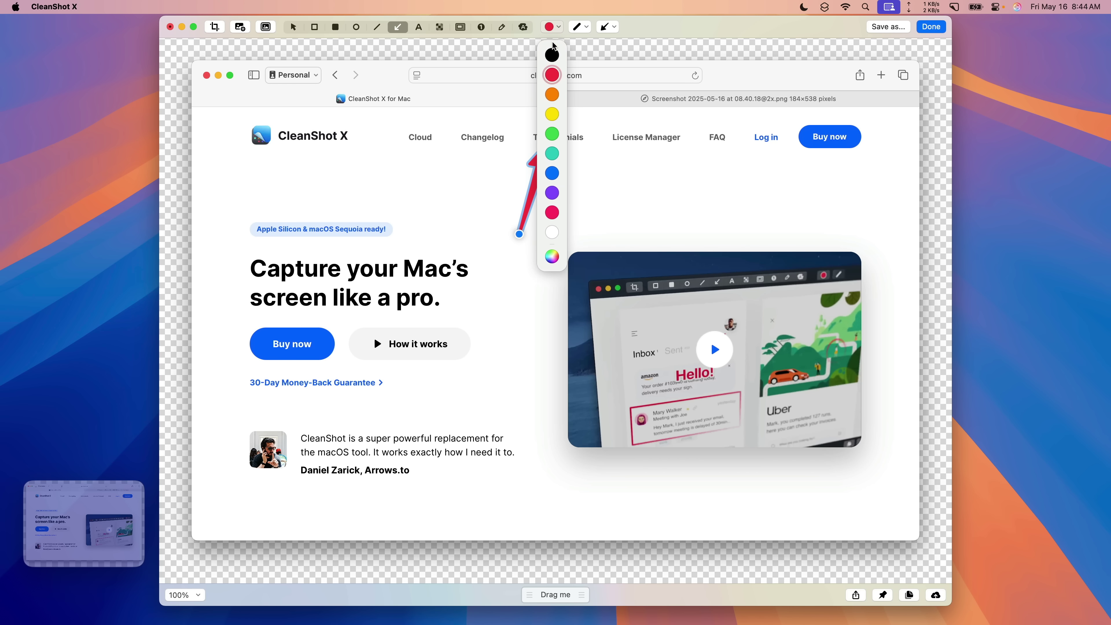
pyautogui.click(550, 175)
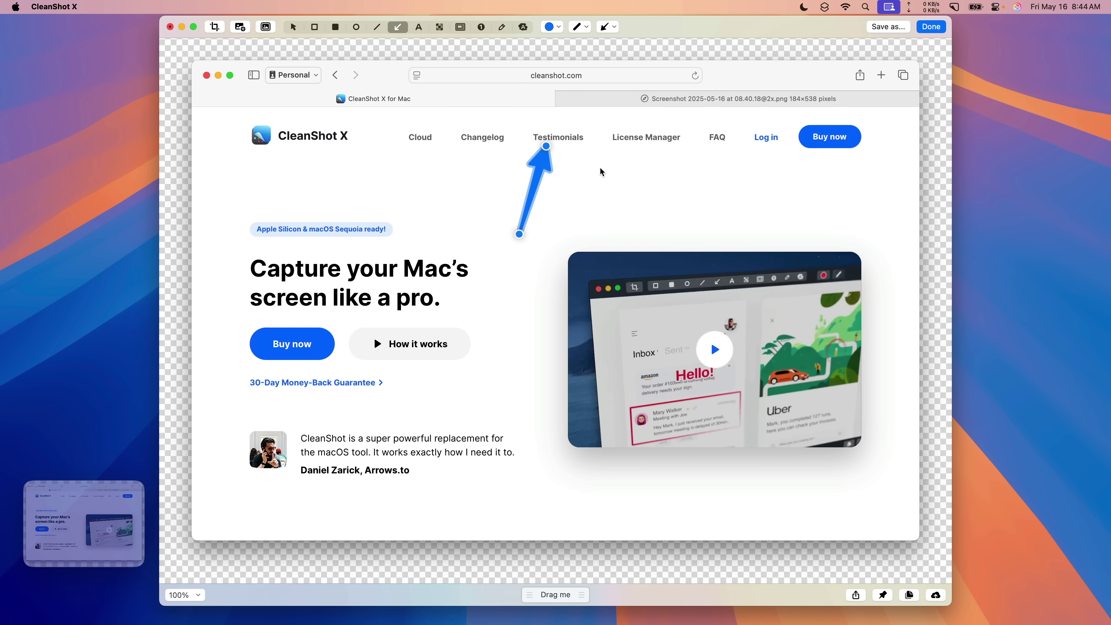
pyautogui.press('BackSpace')
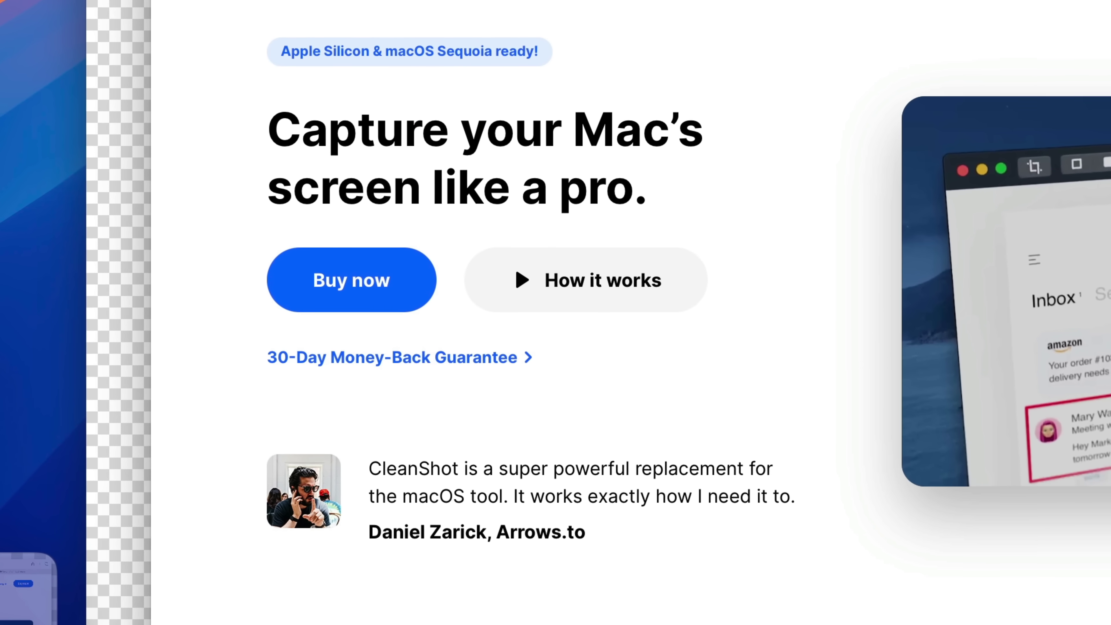
# Step: Cover the text of the large Buy now button with a filled rectangle and sample the button's blue as its color
pyautogui.moveTo(292, 258); pyautogui.dragTo(414, 301)
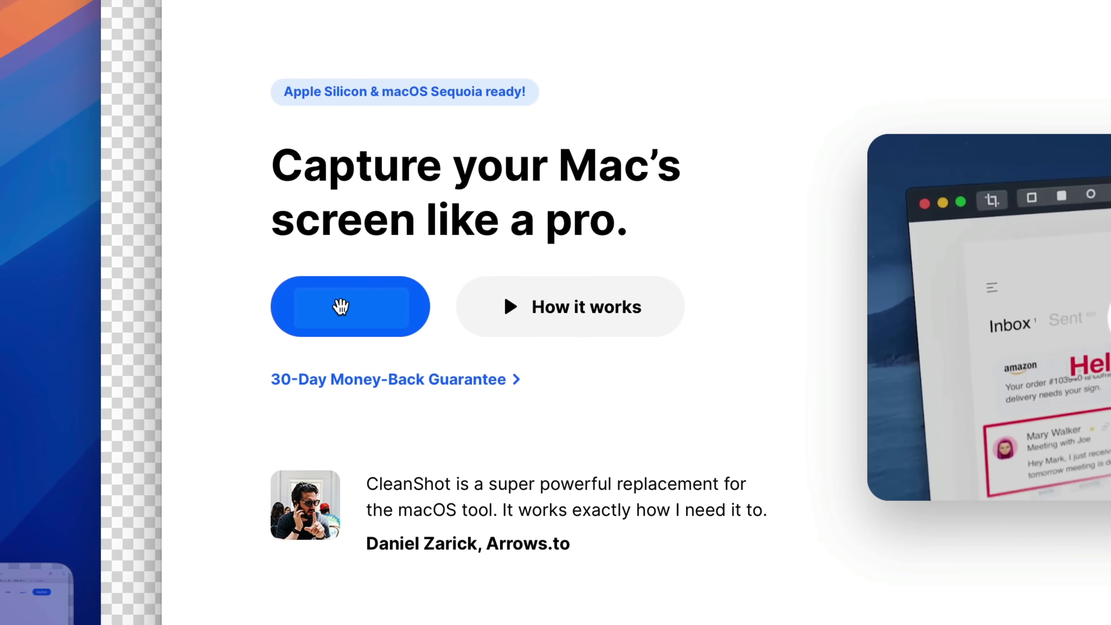
pyautogui.click(342, 280)
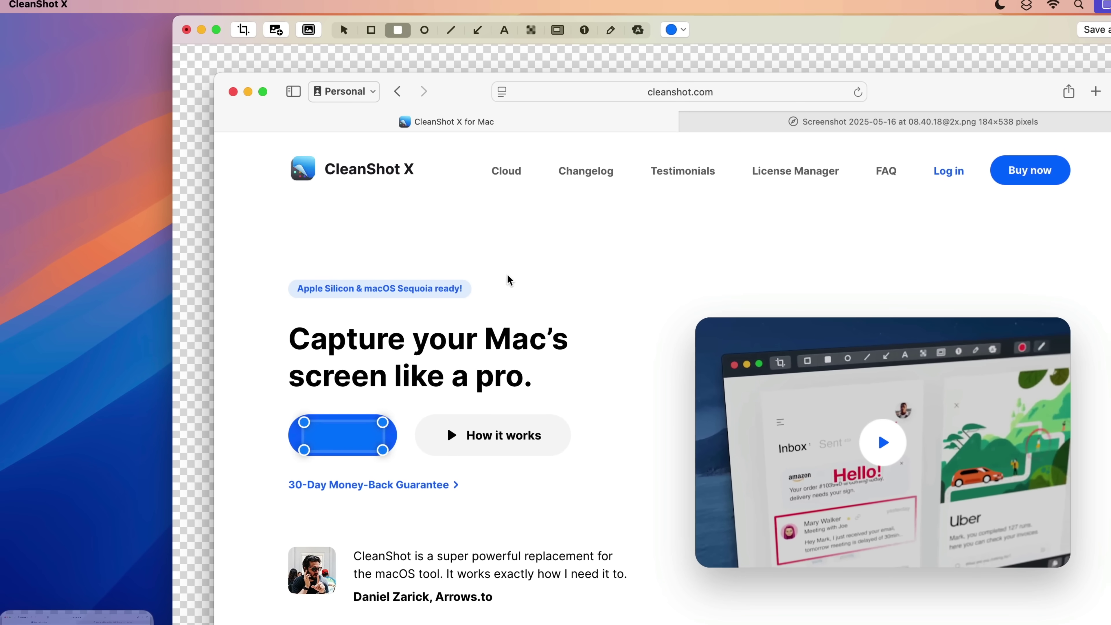
pyautogui.click(676, 40)
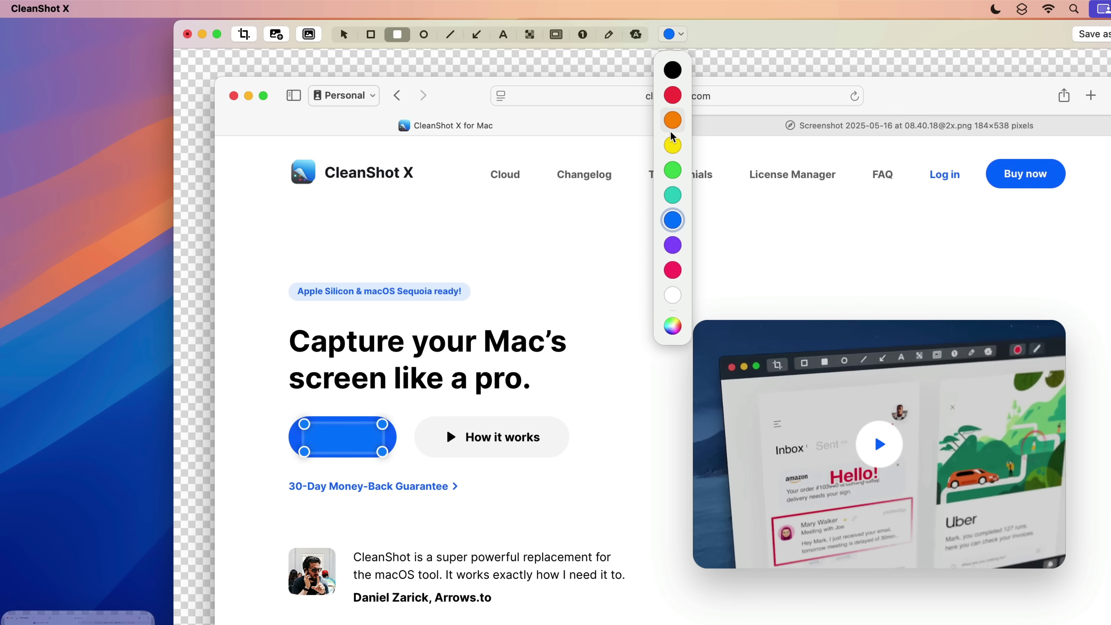
pyautogui.click(673, 328)
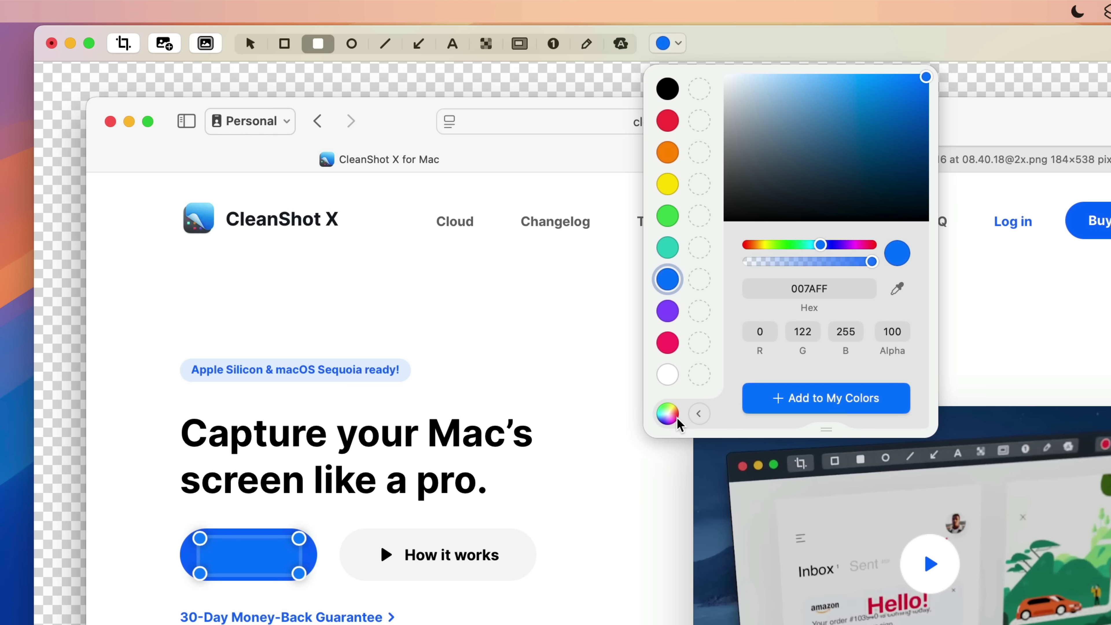
pyautogui.click(898, 290)
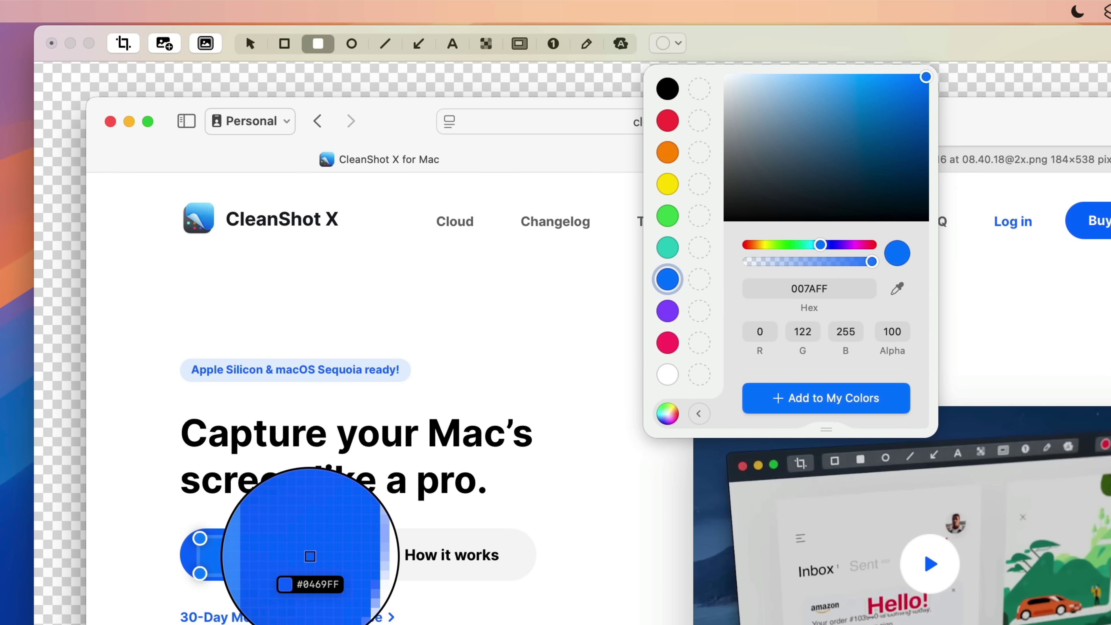
pyautogui.click(308, 555)
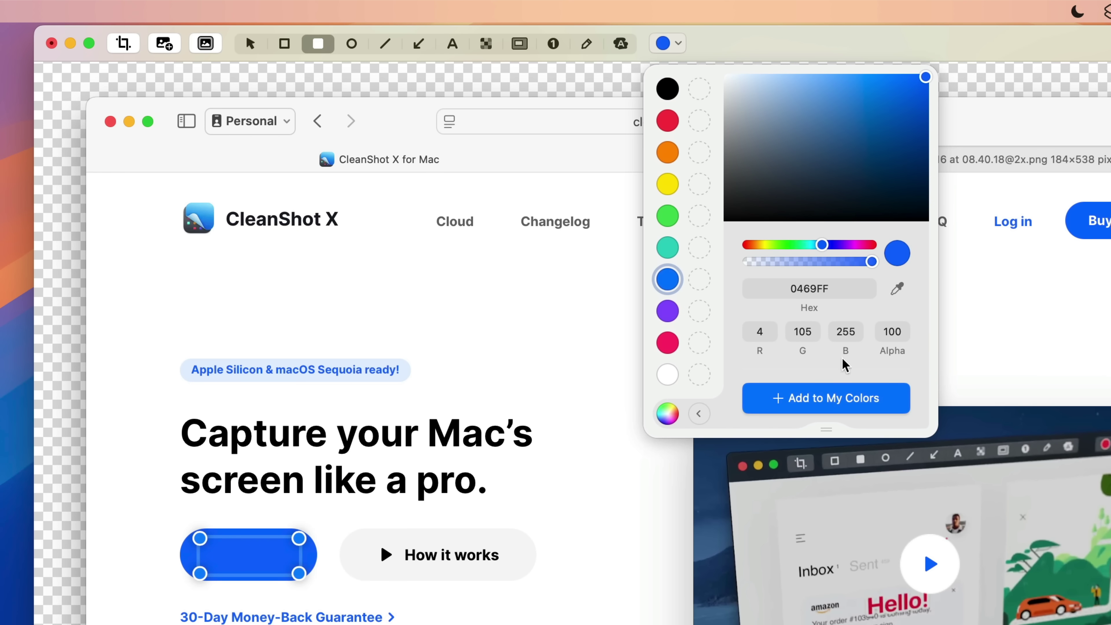
# Step: Save the sampled button blue to My Colors and deselect the rectangle
pyautogui.click(814, 402)
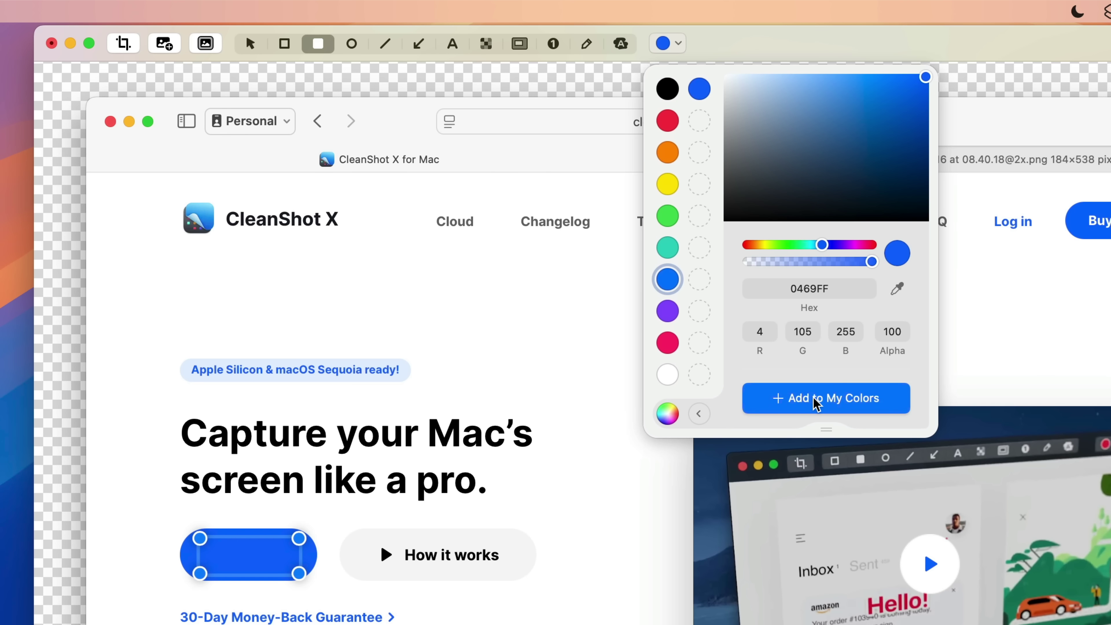
pyautogui.click(671, 44)
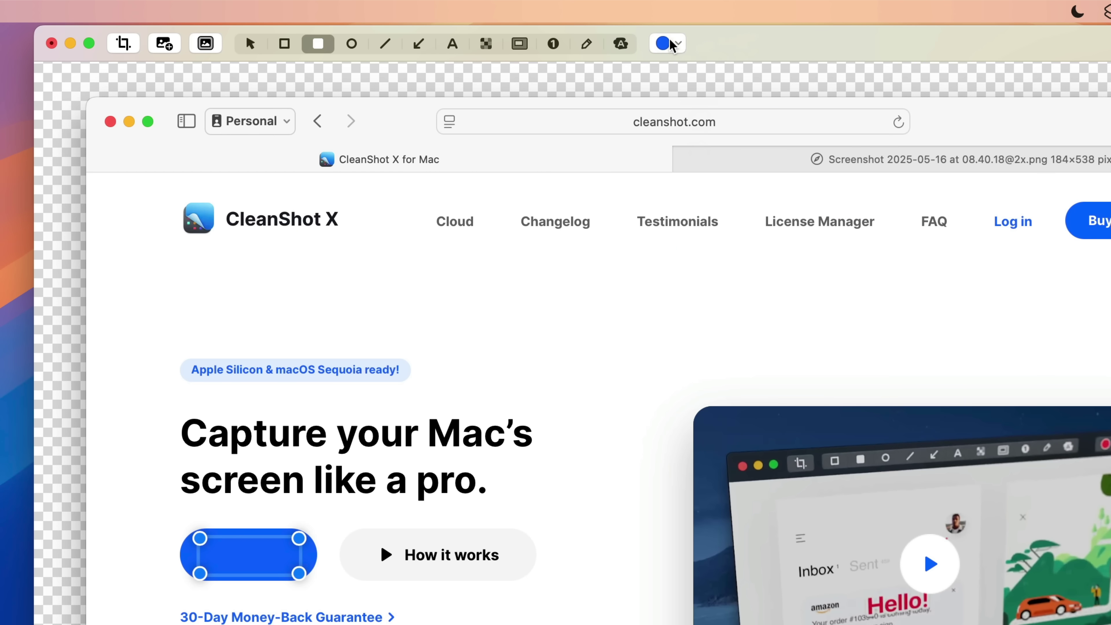
pyautogui.click(577, 326)
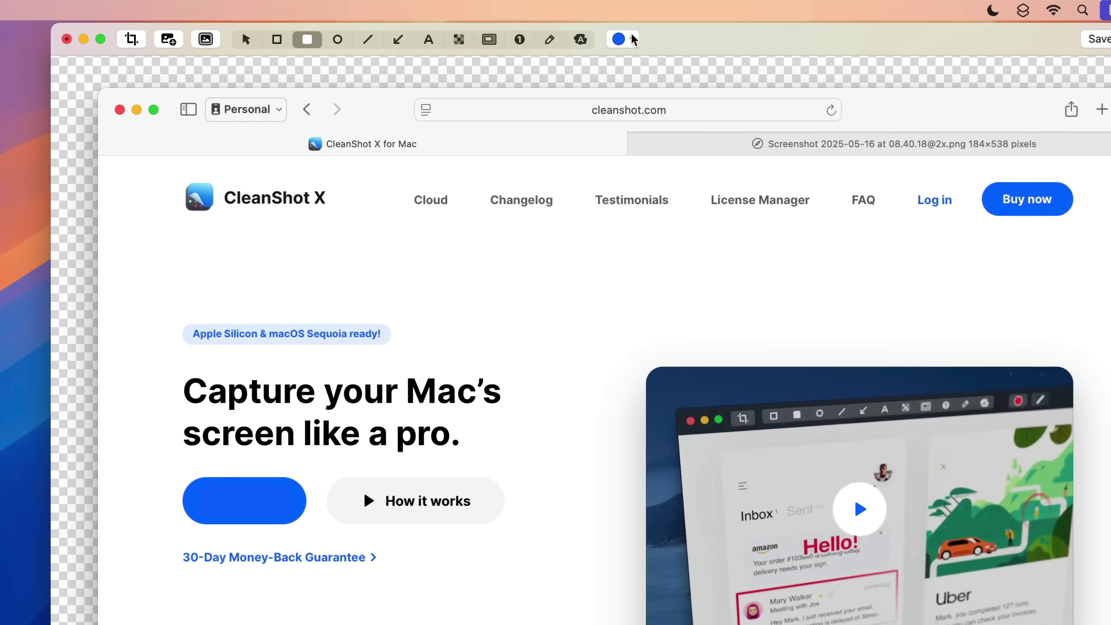
# Step: Draw an orange filled rectangle in the blank area below the page header and move it above the preview image
pyautogui.click(671, 43)
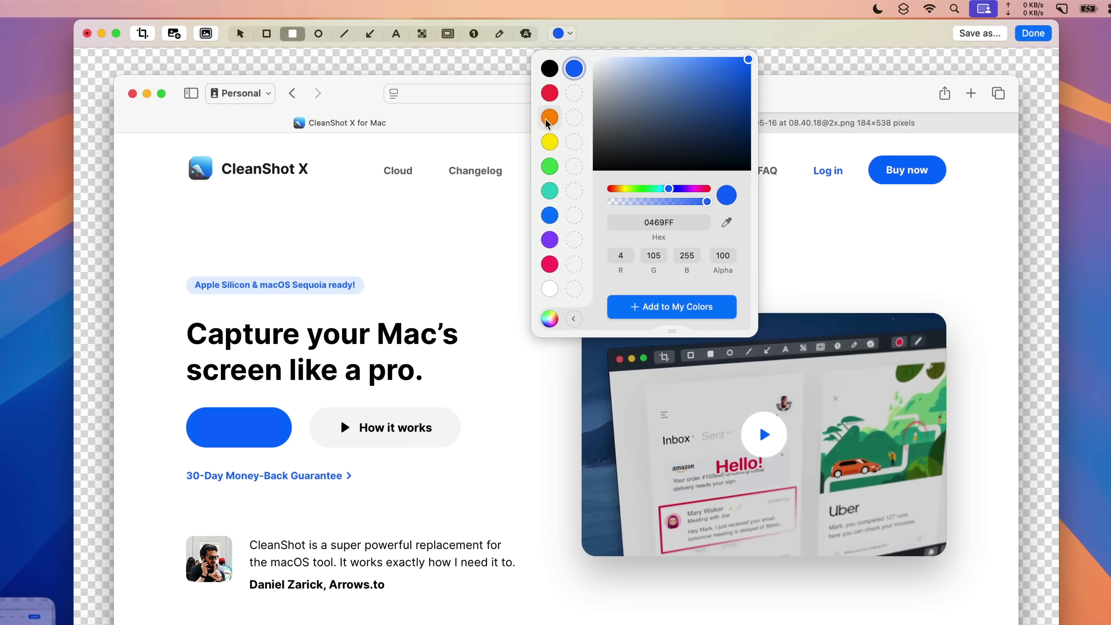
pyautogui.click(653, 150)
pyautogui.click(667, 43)
pyautogui.moveTo(392, 197); pyautogui.dragTo(655, 258)
pyautogui.moveTo(545, 231); pyautogui.dragTo(777, 232)
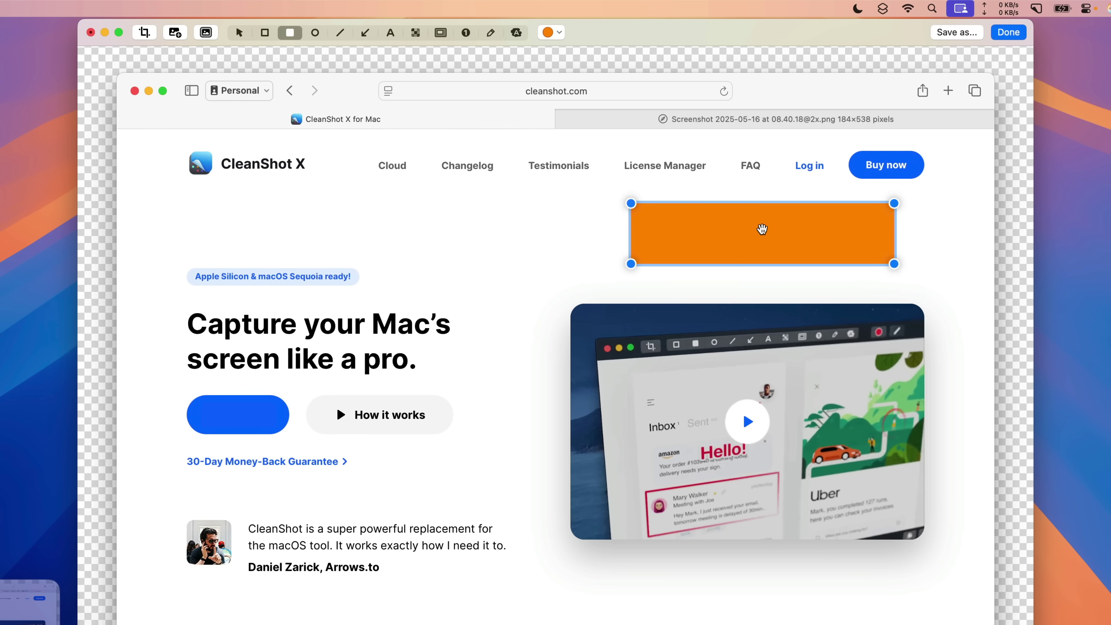
# Step: Recolor the orange rectangle with the saved custom blue, then move and resize it to cover the header's Buy now text
pyautogui.click(554, 35)
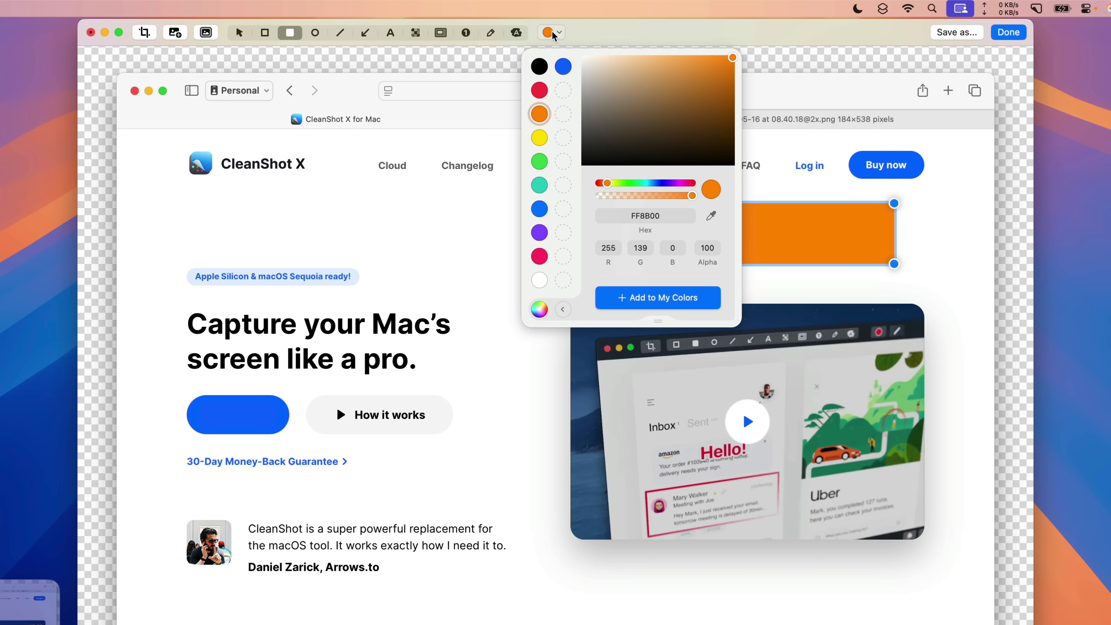
pyautogui.click(564, 67)
pyautogui.click(779, 232)
pyautogui.moveTo(781, 235); pyautogui.dragTo(800, 191)
pyautogui.moveTo(649, 216); pyautogui.dragTo(861, 176)
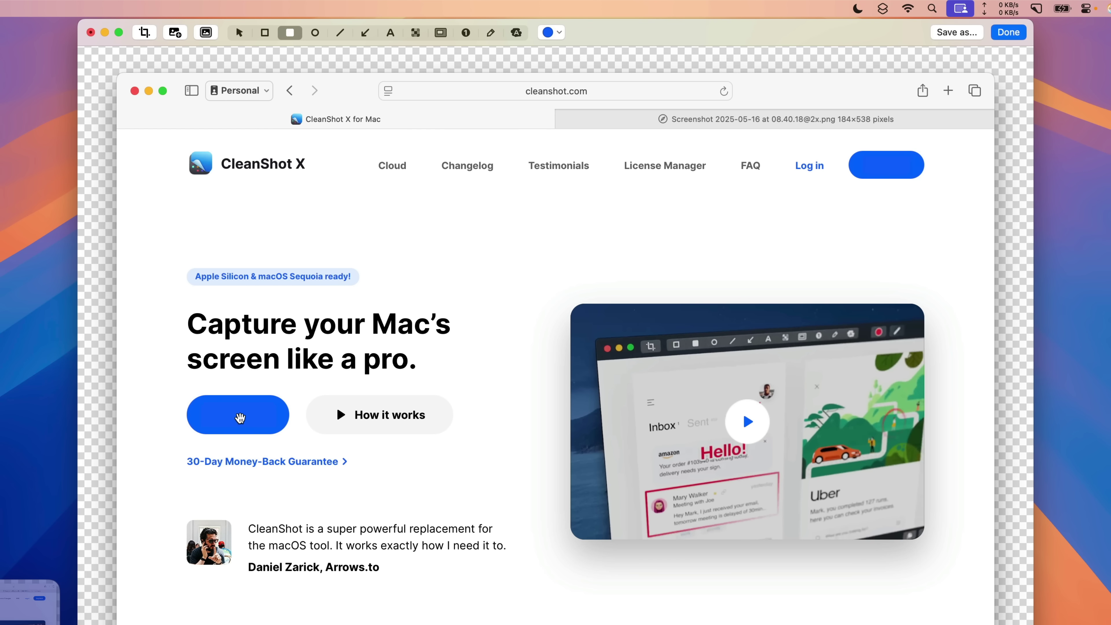
# Step: Delete both blue rectangles covering the Buy now buttons and finish the annotation, copying the screenshot to the clipboard
pyautogui.click(240, 419)
pyautogui.press('BackSpace')
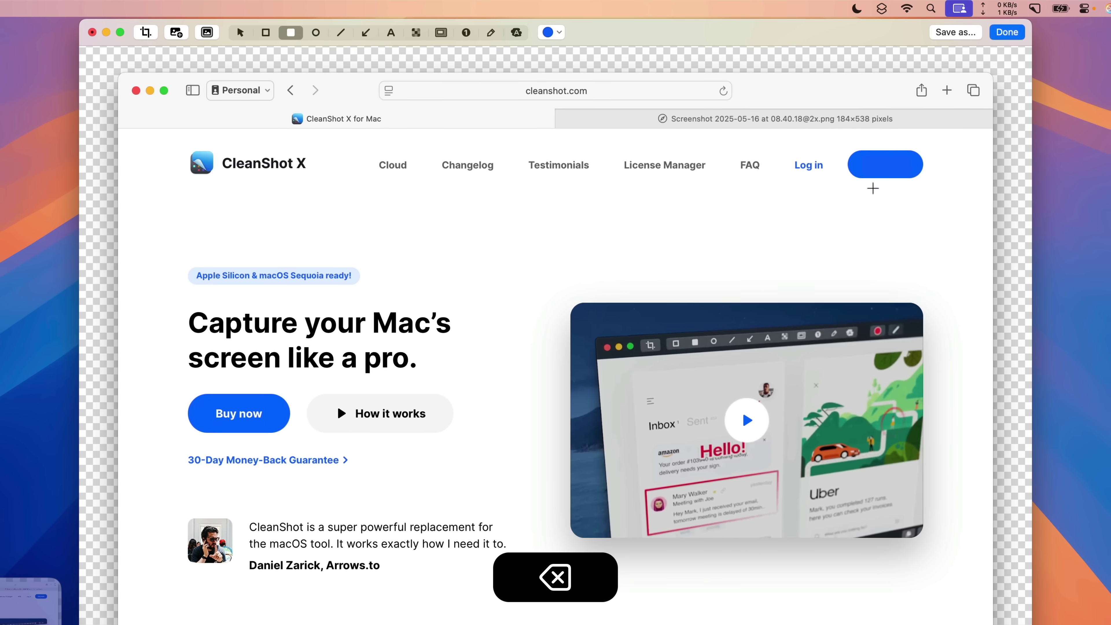
pyautogui.click(891, 167)
pyautogui.press('BackSpace')
pyautogui.click(924, 28)
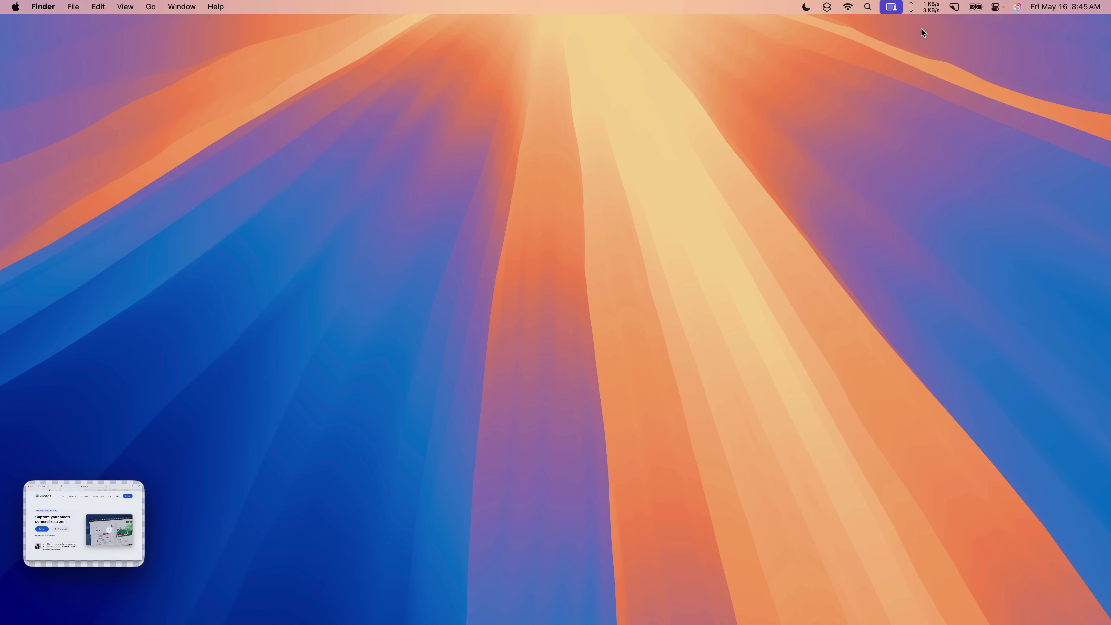
pyautogui.click(84, 513)
# Step: Capture the area around the three colored squares in Safari's second page and open the capture for annotation
pyautogui.press('super+Tab')
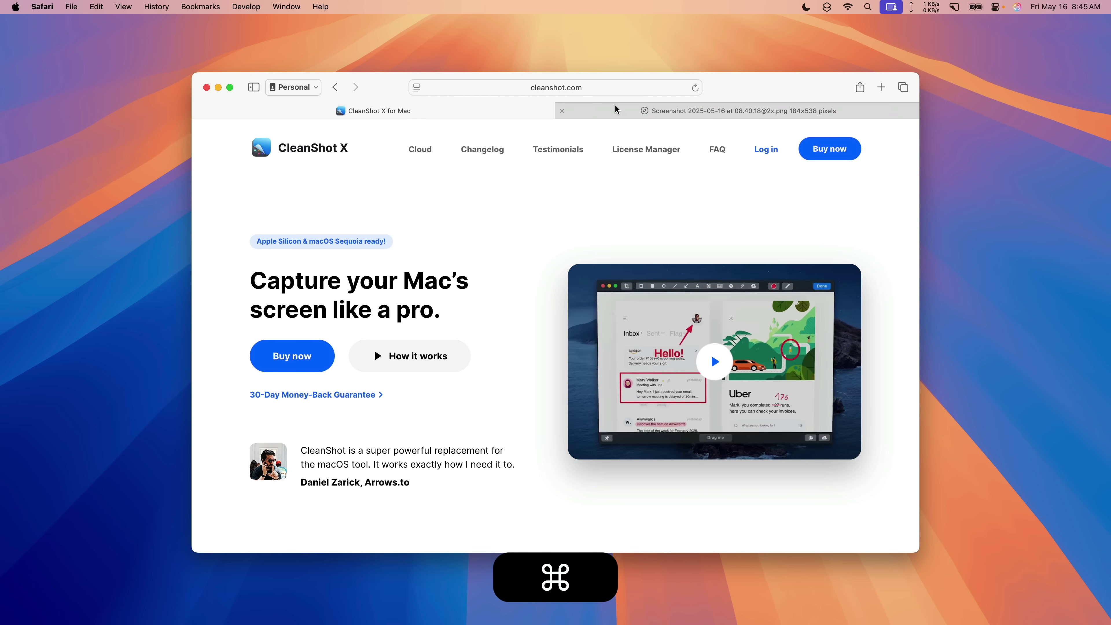
pyautogui.click(616, 107)
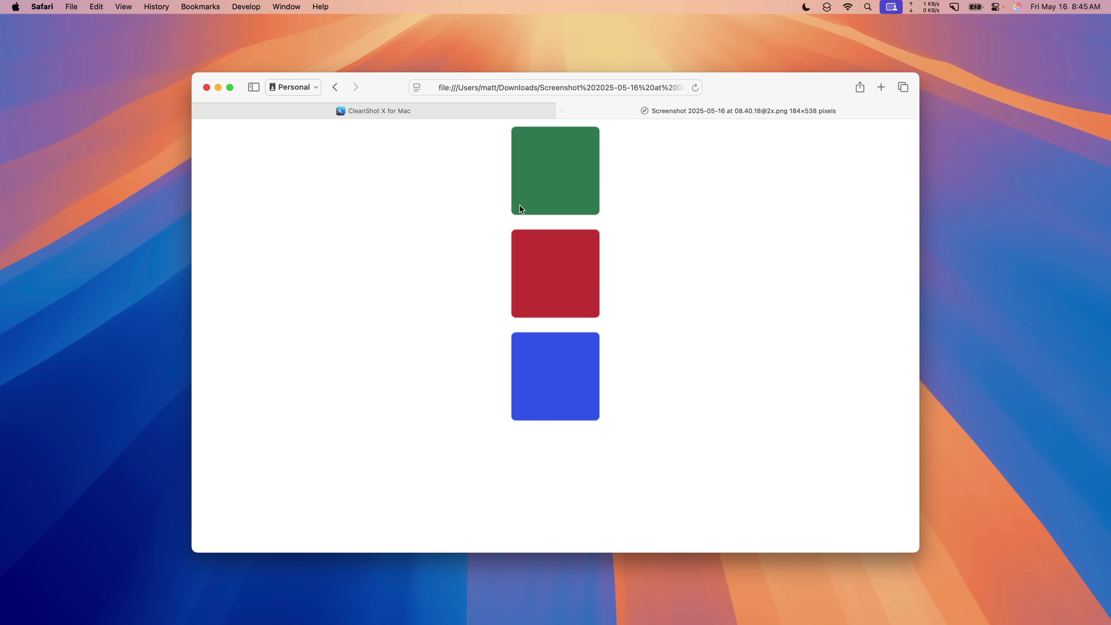
pyautogui.press('shift+super+4')
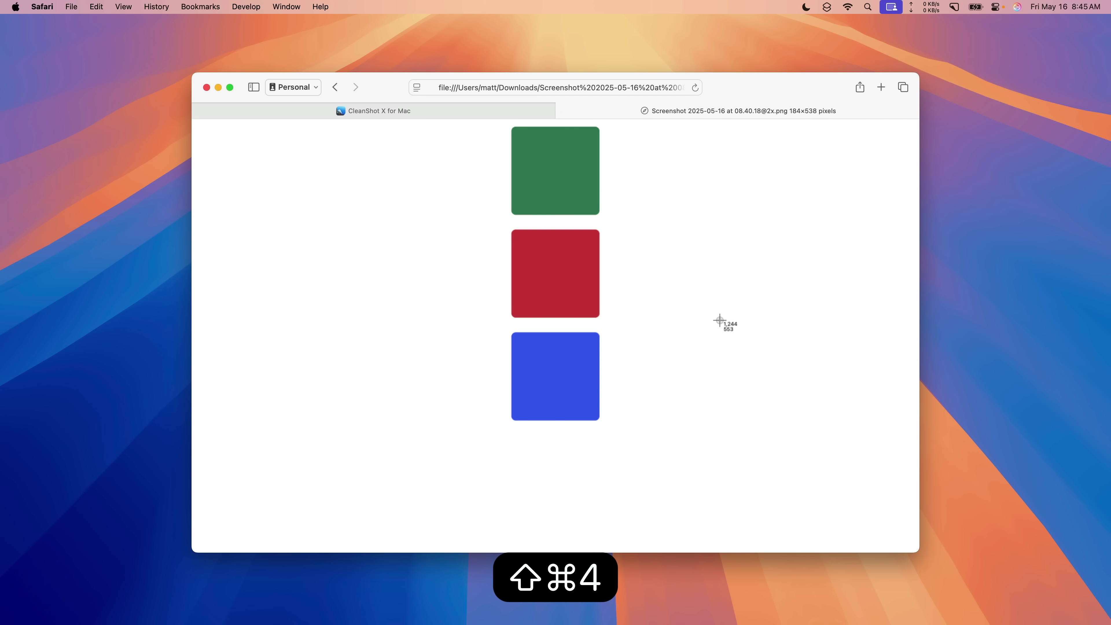
pyautogui.moveTo(488, 120); pyautogui.dragTo(624, 438)
pyautogui.press('super+h')
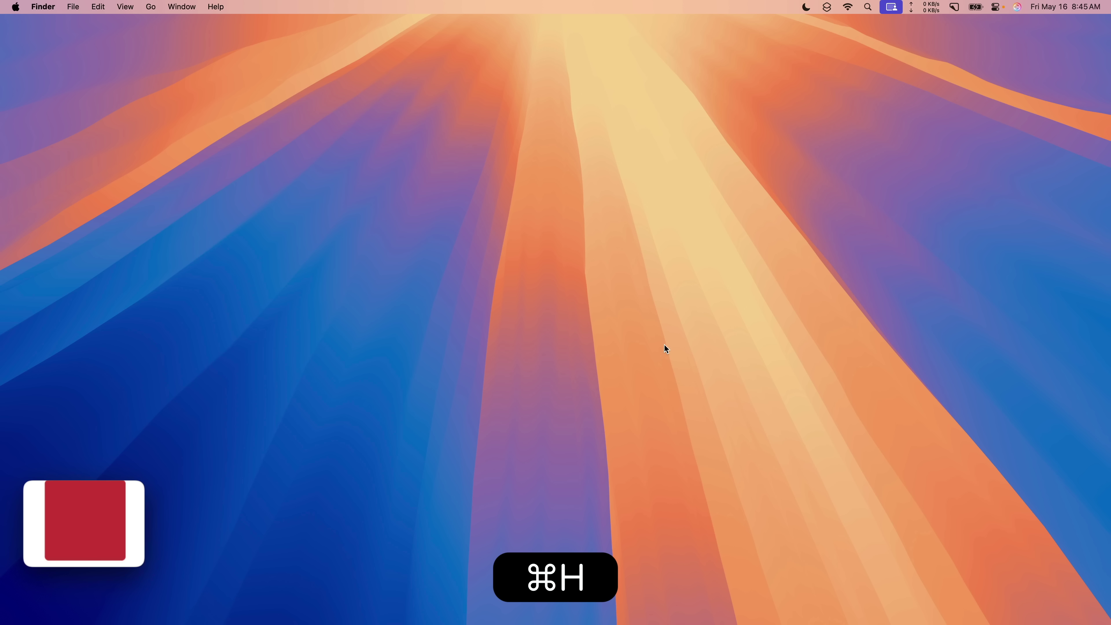
pyautogui.moveTo(97, 529)
pyautogui.press('super+e')
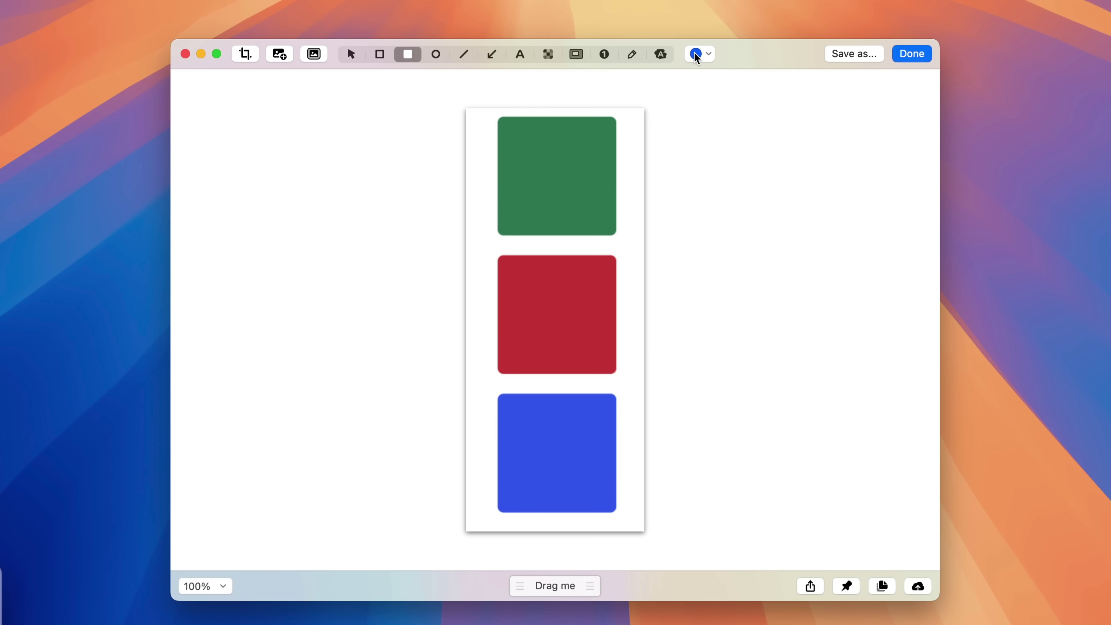
# Step: Expand the custom color picker, sample the green square's color, and save it to My Colors
pyautogui.click(704, 57)
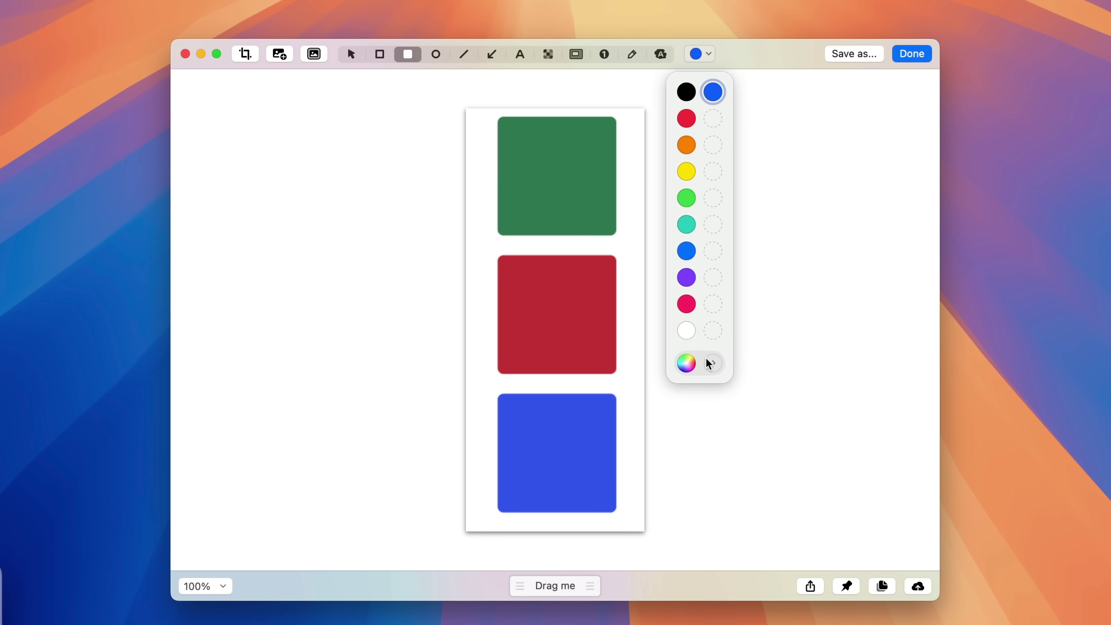
pyautogui.click(712, 363)
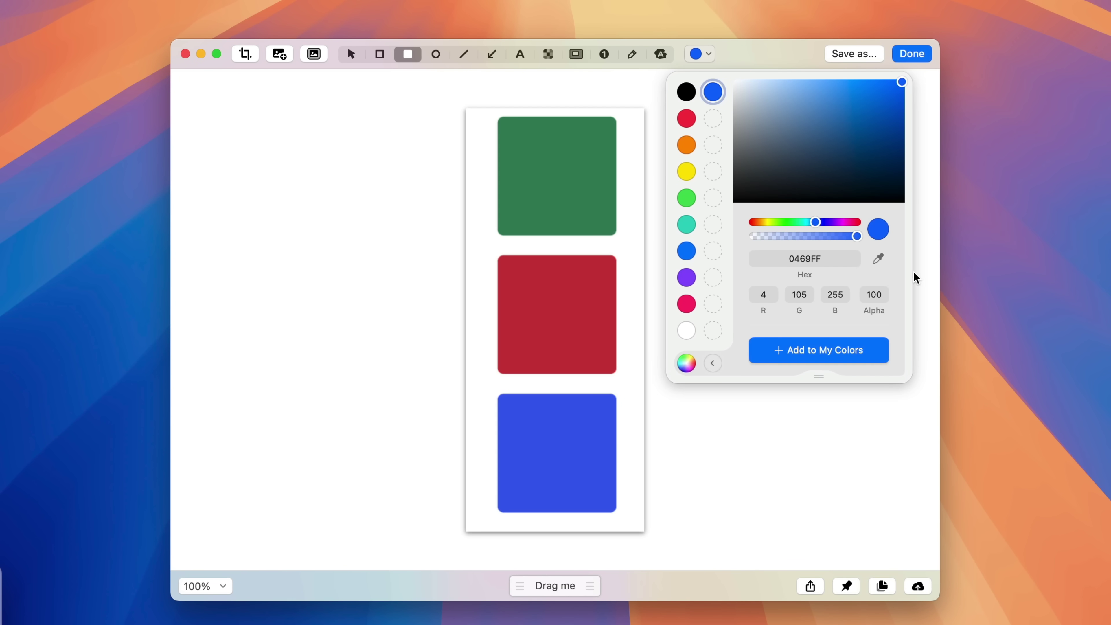
pyautogui.click(878, 259)
pyautogui.click(545, 177)
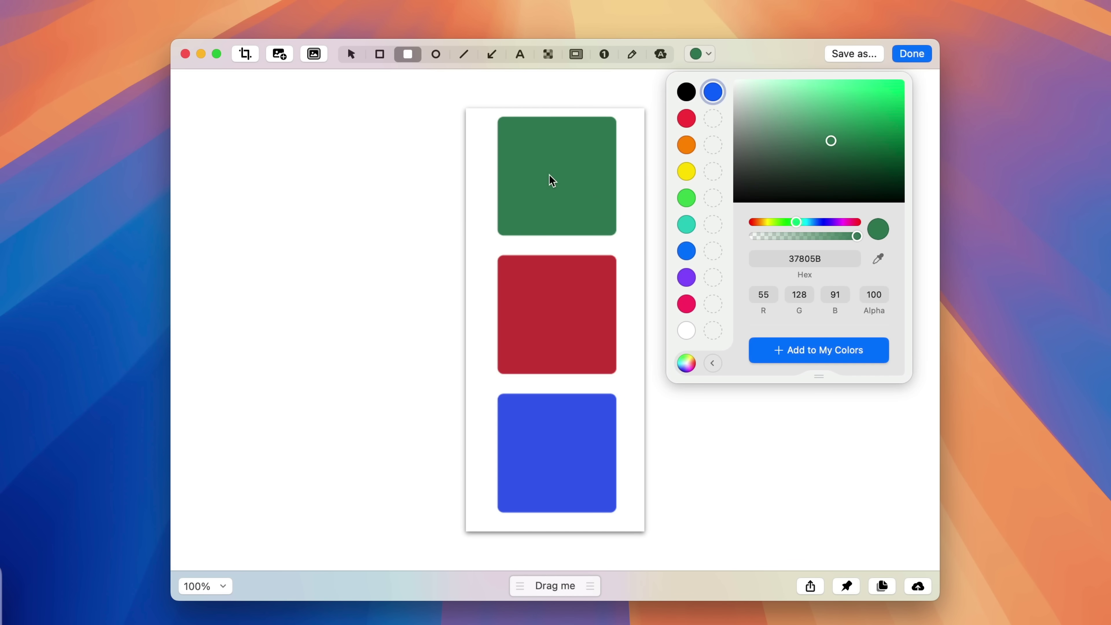
pyautogui.click(802, 351)
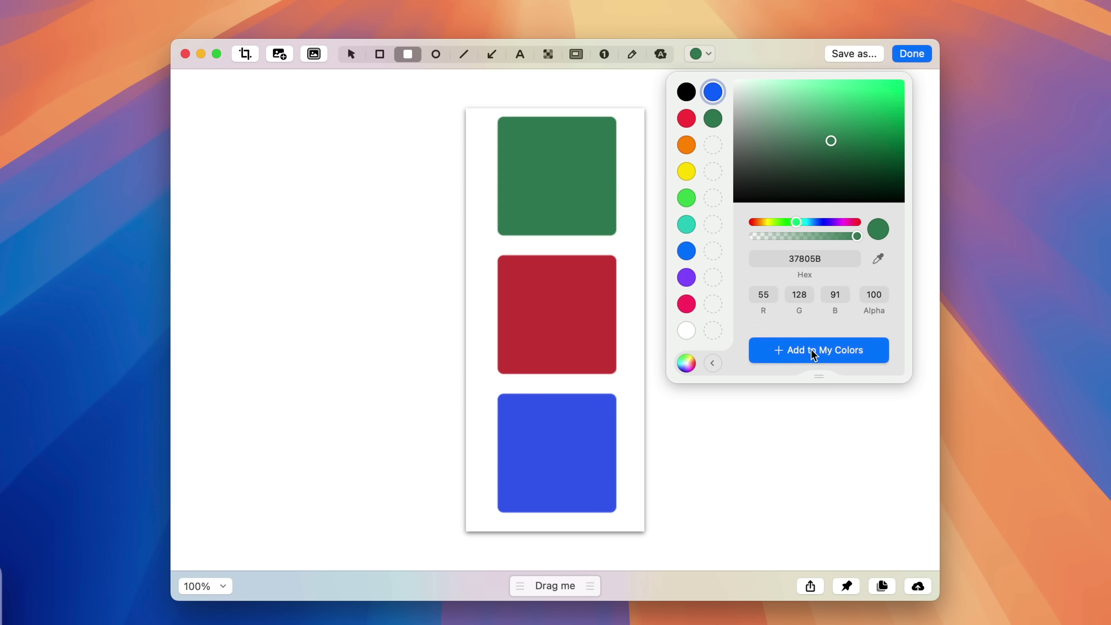
# Step: Sample the red square's color and save it to My Colors
pyautogui.click(878, 259)
pyautogui.click(555, 323)
pyautogui.click(818, 350)
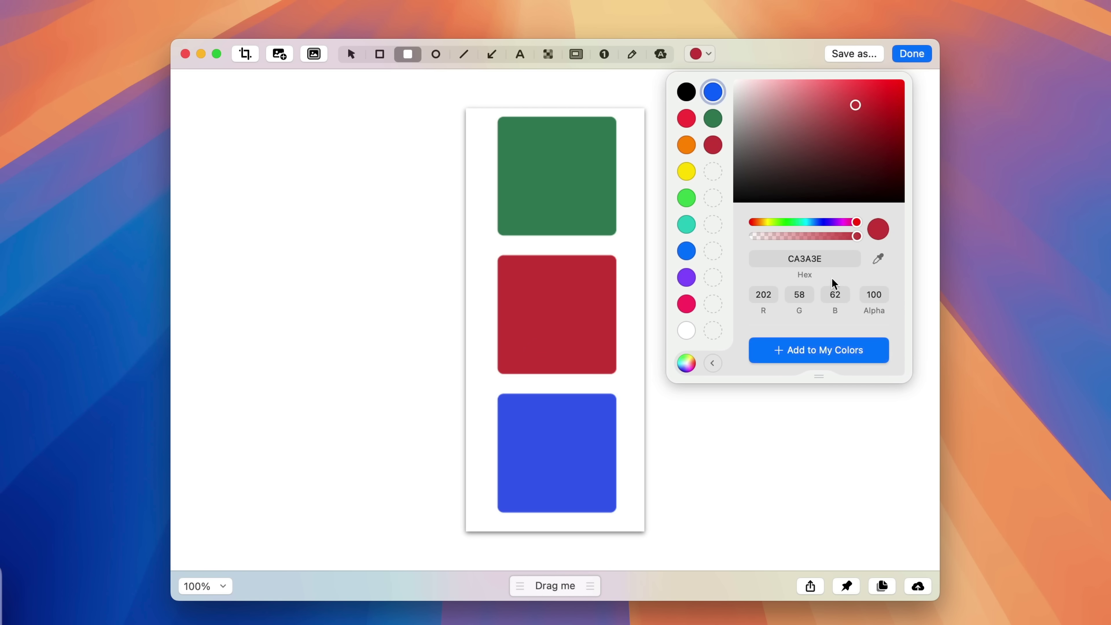
# Step: Sample the blue square's color and save it to My Colors
pyautogui.click(878, 259)
pyautogui.click(585, 444)
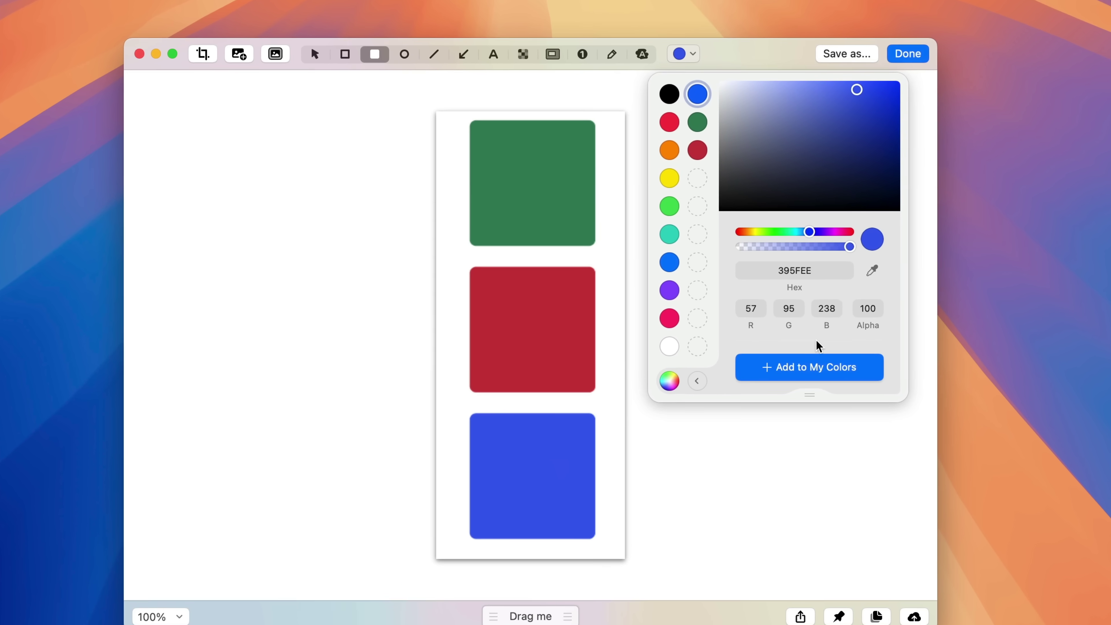
pyautogui.click(817, 367)
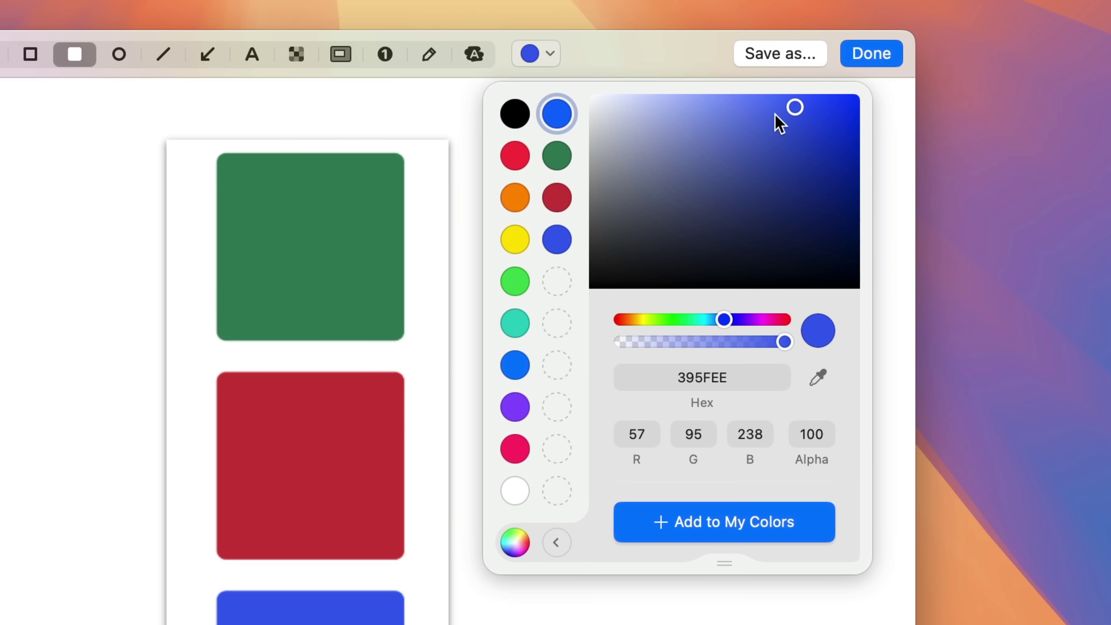
# Step: Reorder the sampled swatches in My Colors to blue, red, green, and remove the bright blue swatch above them
pyautogui.moveTo(558, 156)
pyautogui.mouseDown()
pyautogui.moveTo(556, 280)
pyautogui.moveTo(555, 157)
pyautogui.mouseUp()
pyautogui.moveTo(556, 281); pyautogui.dragTo(561, 244)
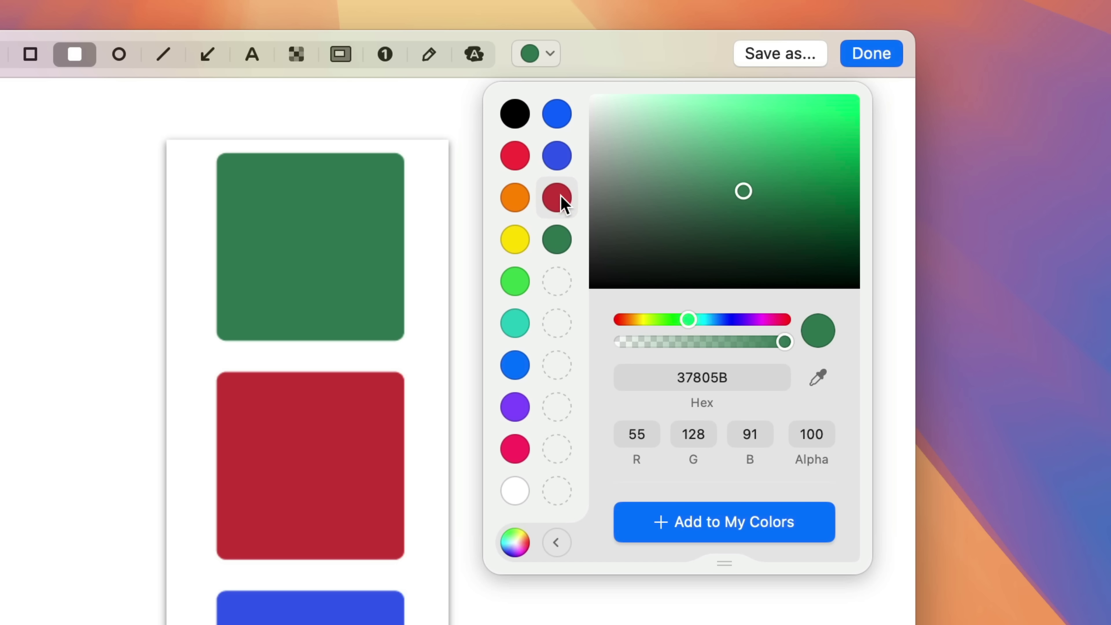
pyautogui.moveTo(556, 113)
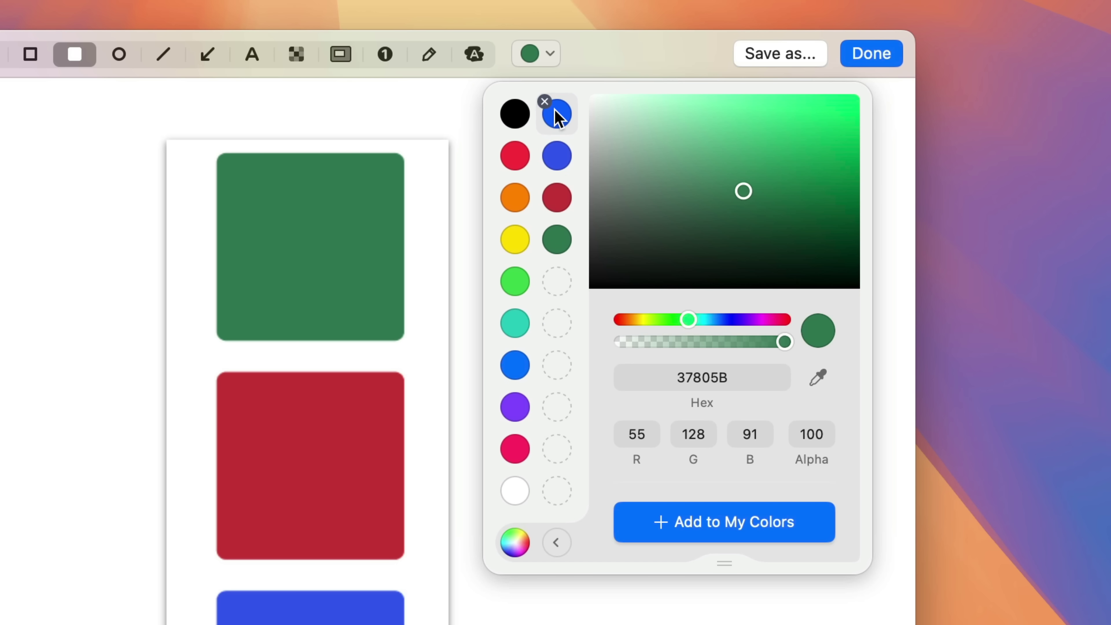
pyautogui.click(545, 101)
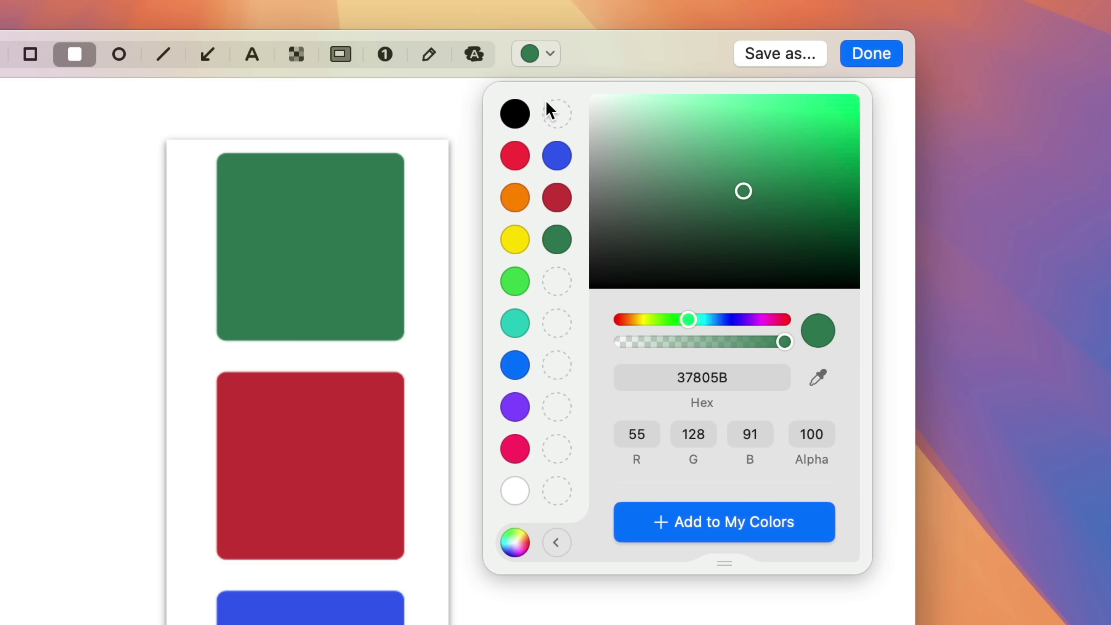
# Step: Move the blue, red and green swatches up into the first three My Colors slots and collapse the color picker
pyautogui.click(560, 159)
pyautogui.moveTo(557, 197); pyautogui.dragTo(555, 168)
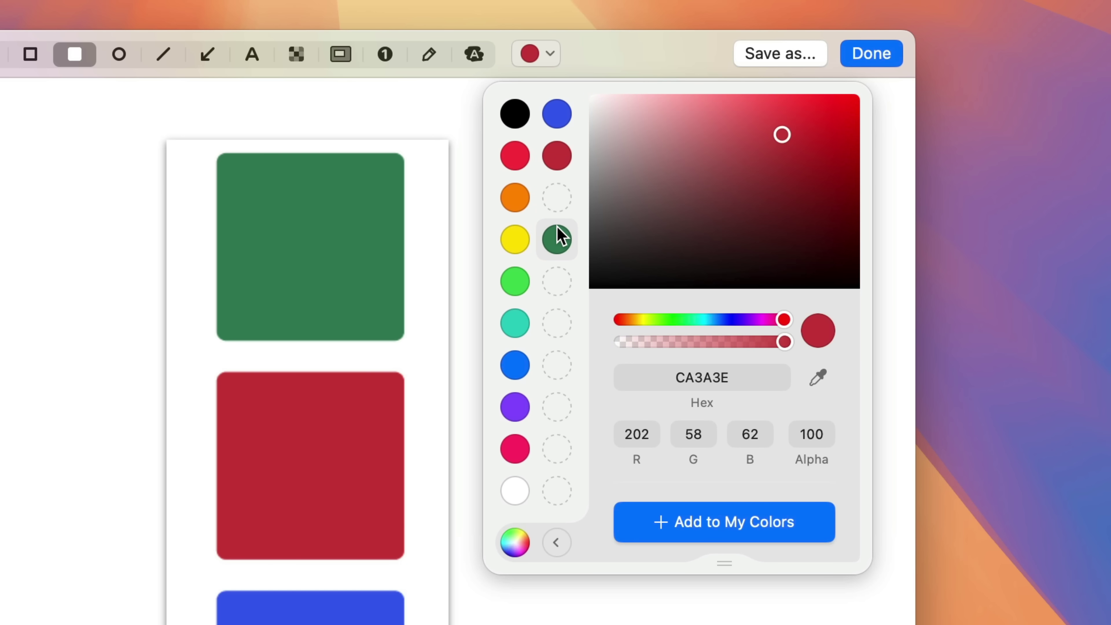
pyautogui.moveTo(556, 238); pyautogui.dragTo(561, 196)
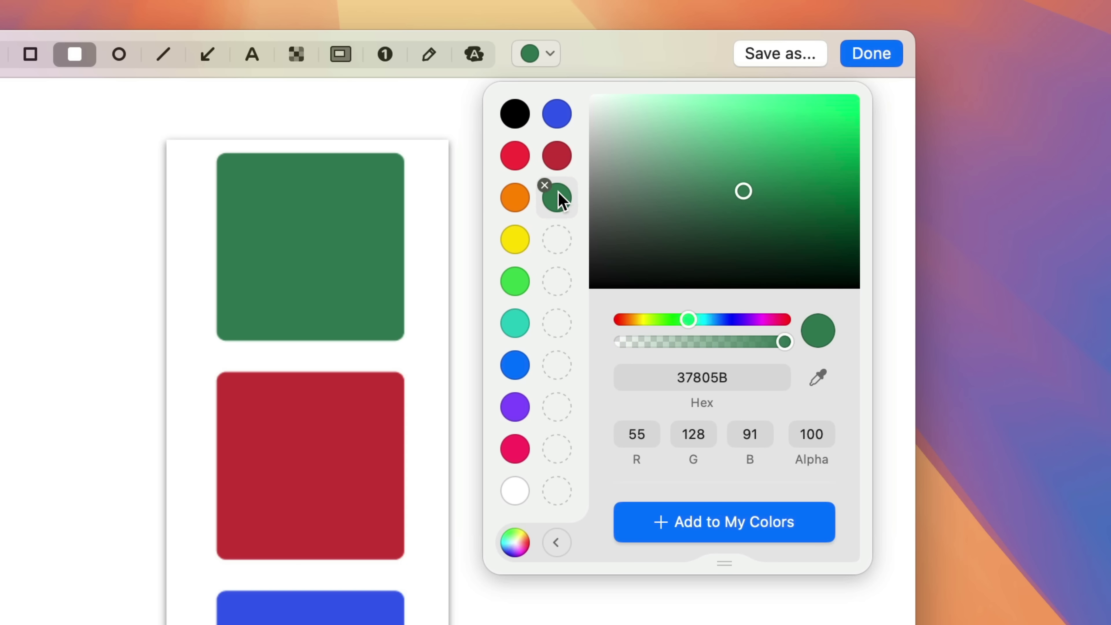
pyautogui.click(557, 544)
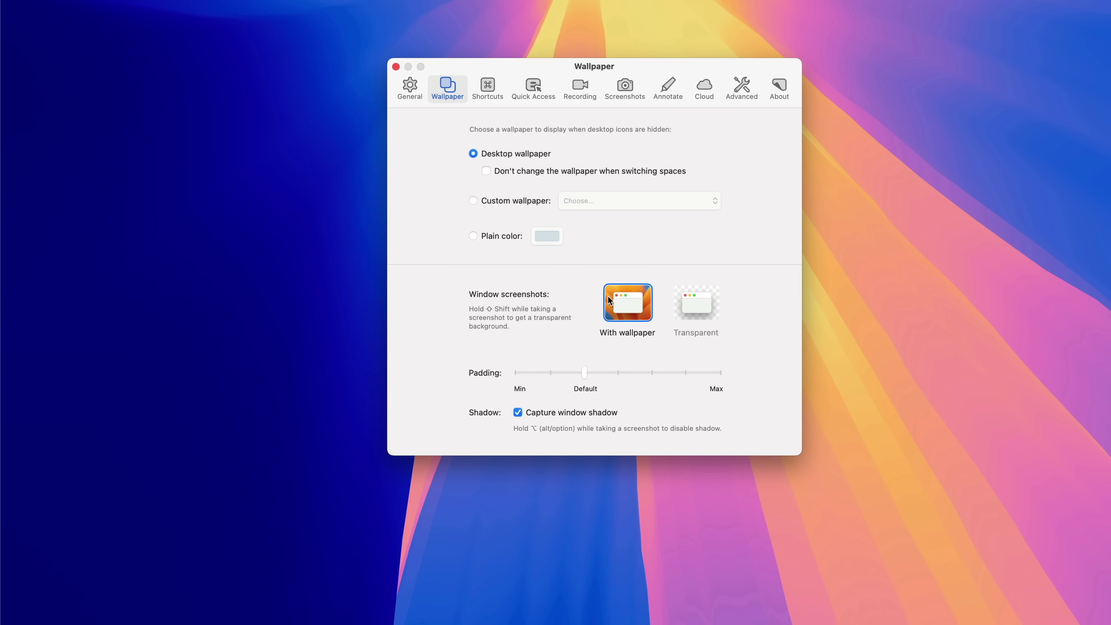
# Step: Take a window screenshot of the Wallpaper settings window
pyautogui.press('super+shift+4')
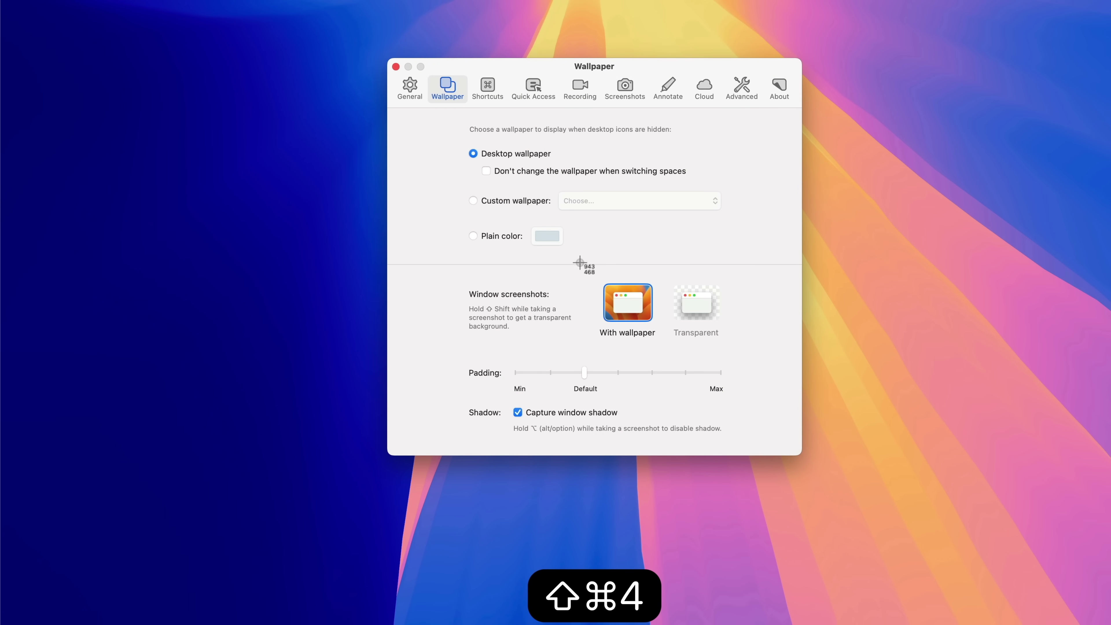
pyautogui.press('space')
pyautogui.click(585, 235)
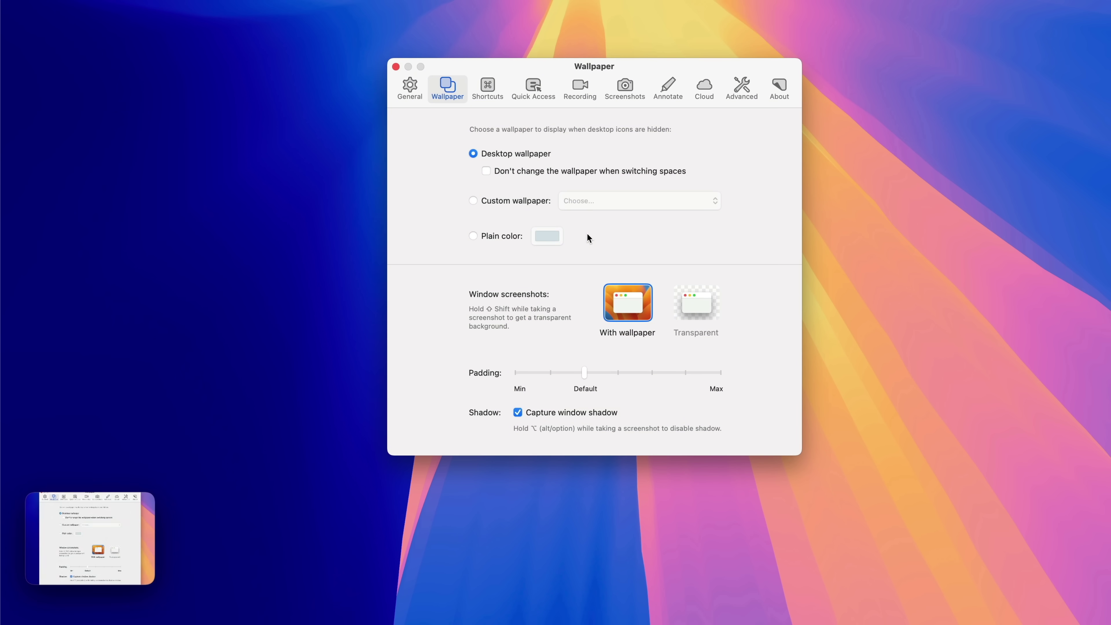
# Step: Close the Wallpaper settings window and open its capture for annotation
pyautogui.click(396, 67)
pyautogui.moveTo(113, 535)
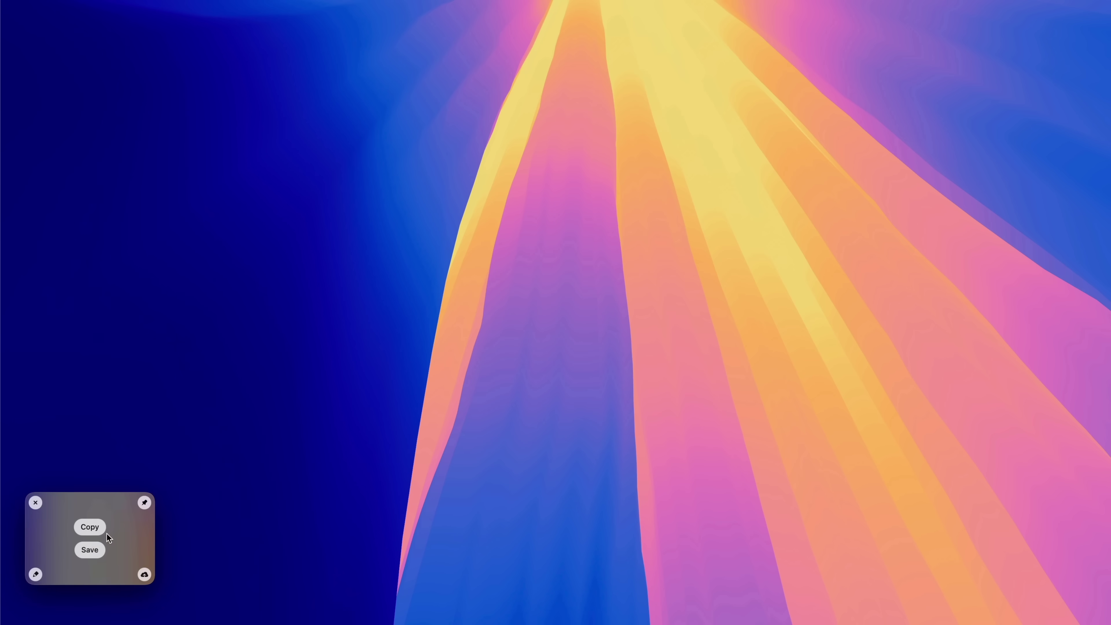
pyautogui.click(36, 574)
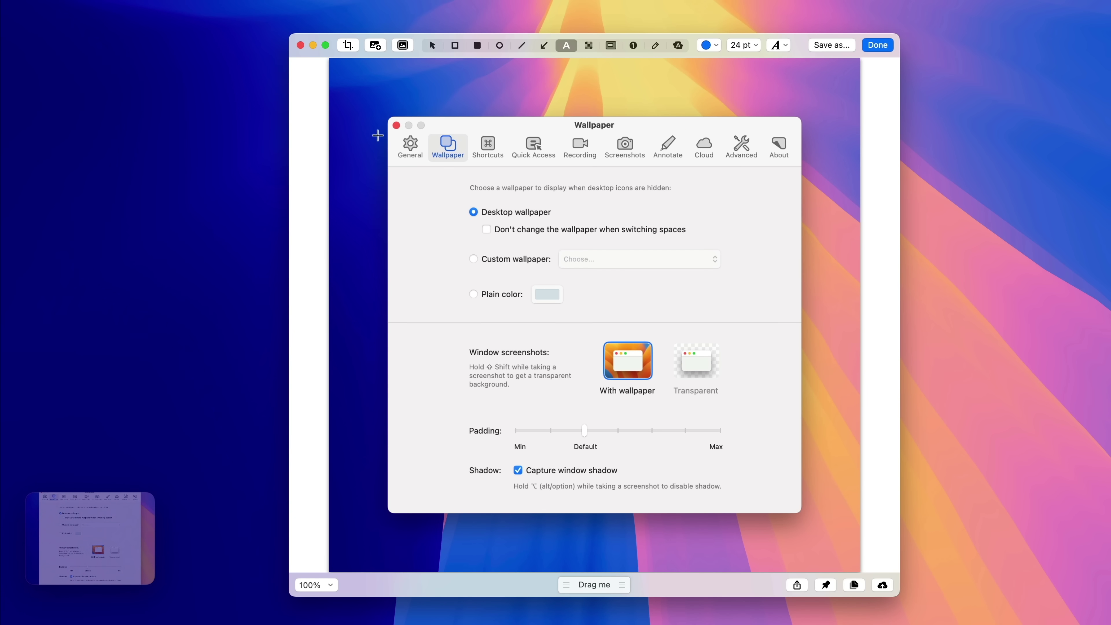
# Step: Open the background options and try the blurred desktop wallpaper, the first pink gradient and no background behind the window capture
pyautogui.click(402, 45)
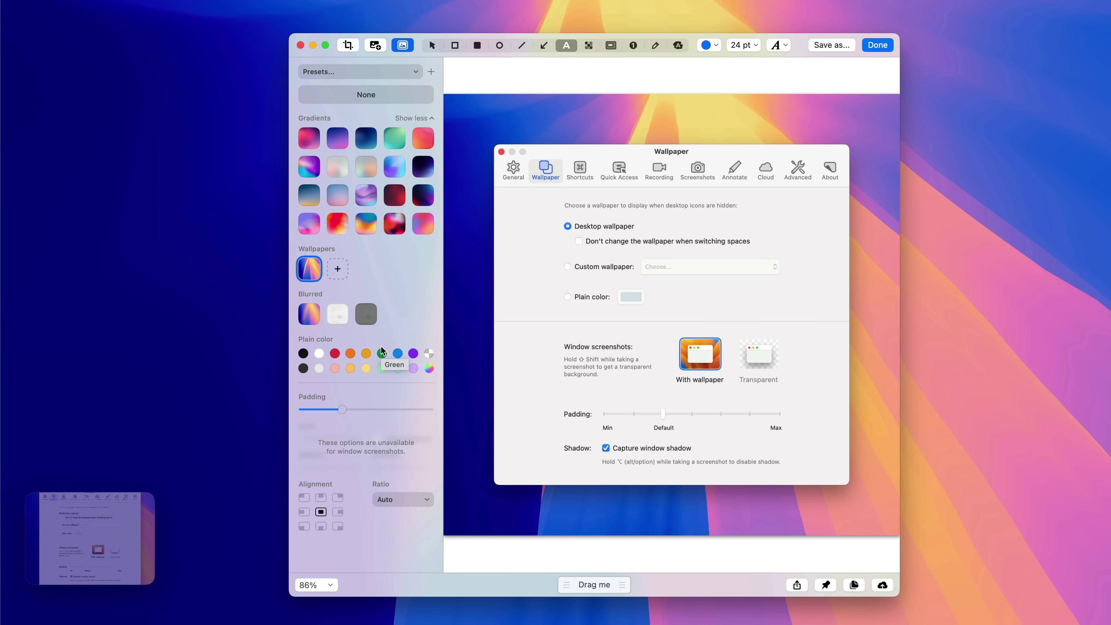
pyautogui.click(311, 319)
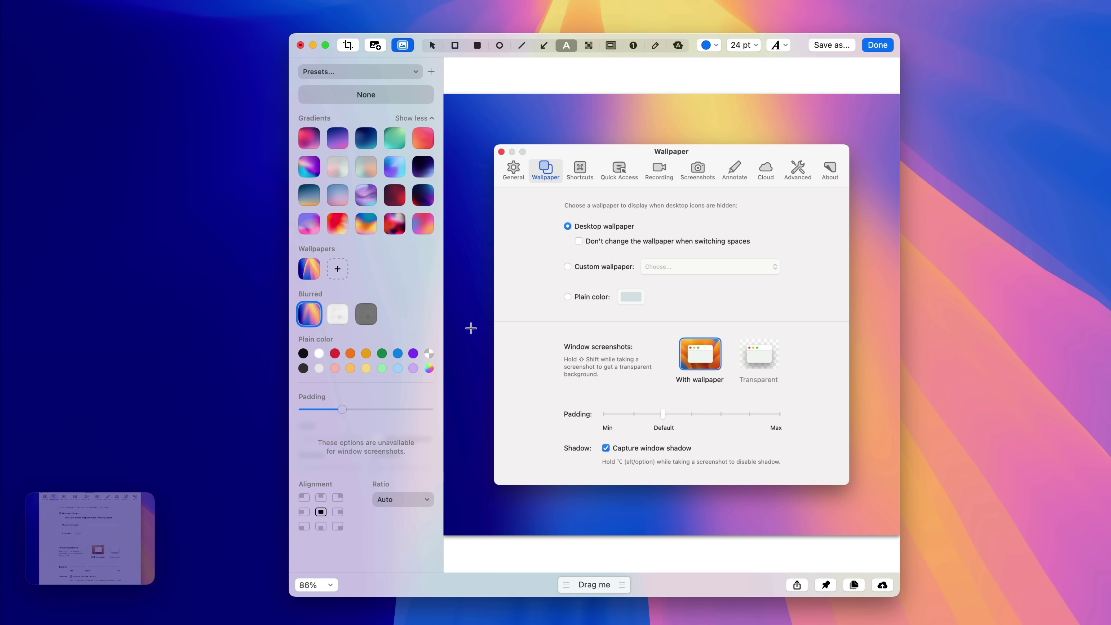
pyautogui.click(310, 140)
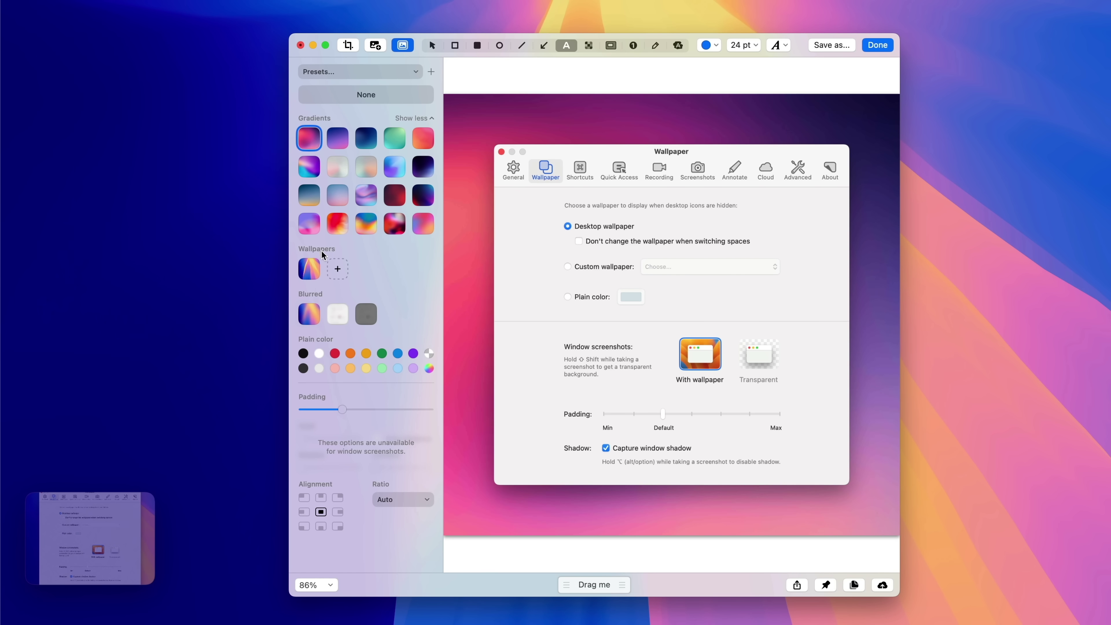
pyautogui.click(355, 101)
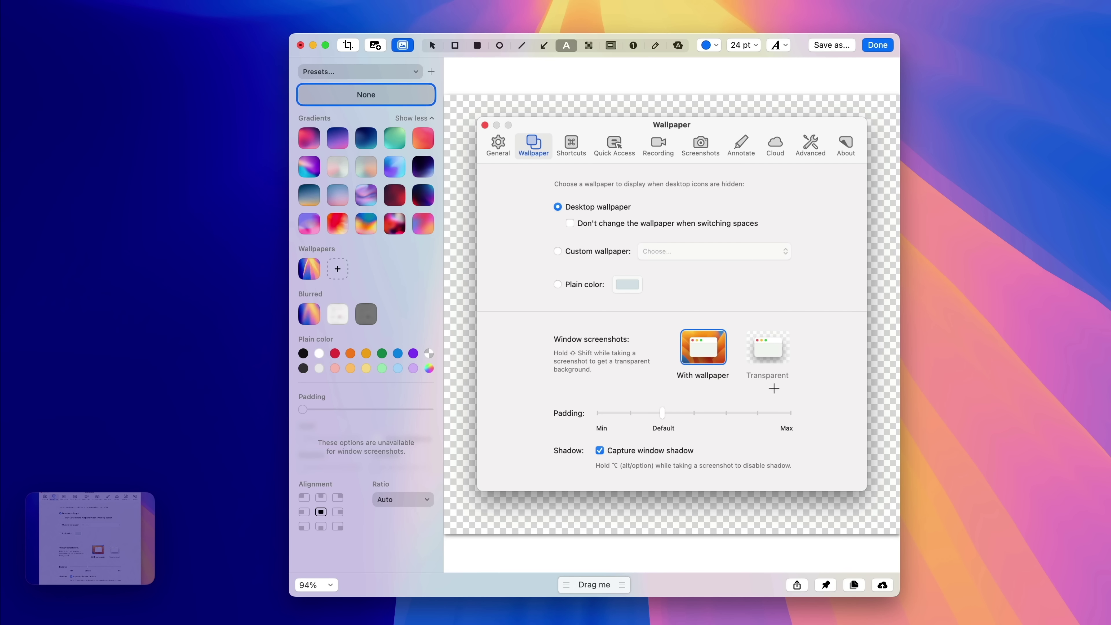
# Step: Compare the purple-pink gradient with no background, and set the window capture's background to the red-orange gradient in the last row
pyautogui.click(309, 223)
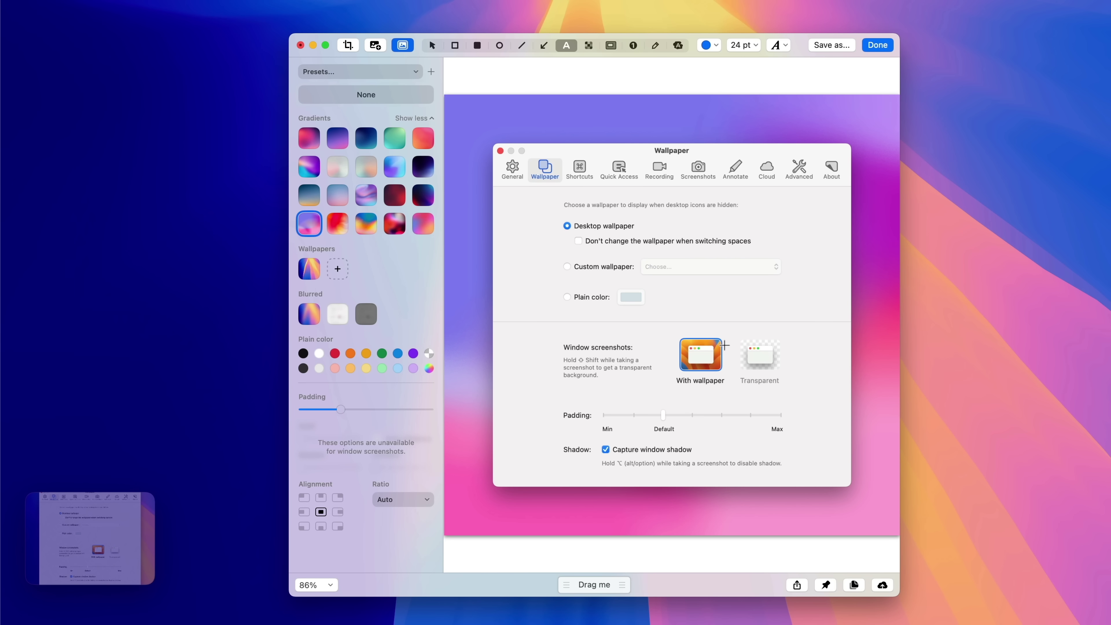
pyautogui.click(373, 97)
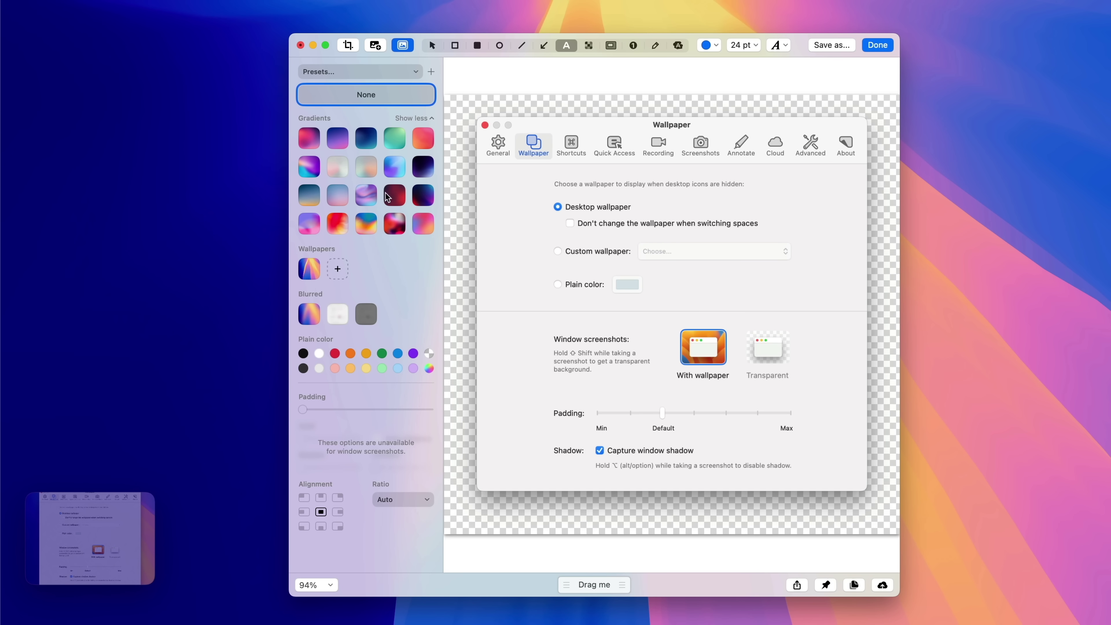
pyautogui.click(372, 224)
pyautogui.click(340, 225)
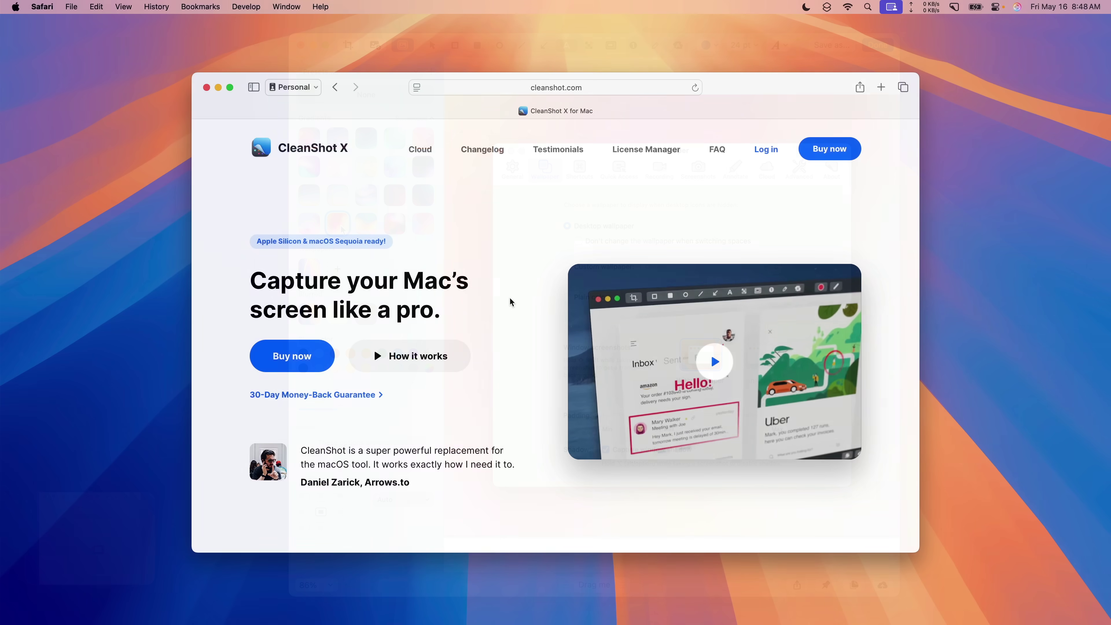
# Step: Capture the headline and buttons area of the CleanShot X page in Safari and open the capture for annotation
pyautogui.press('shift+super+4')
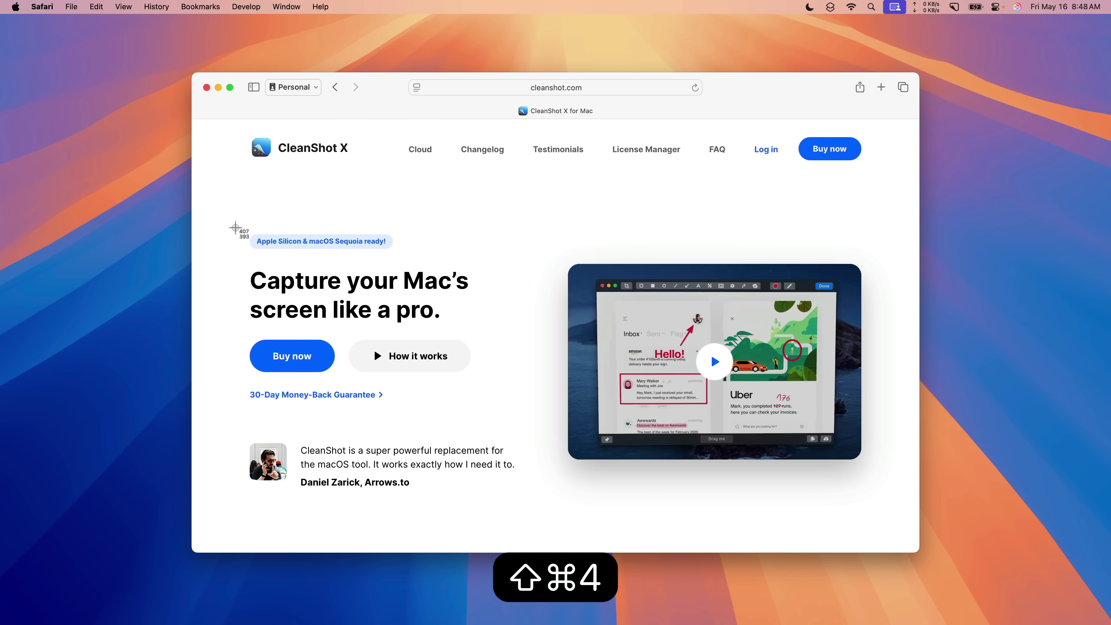
pyautogui.moveTo(260, 240); pyautogui.dragTo(491, 415)
pyautogui.press('super+h')
pyautogui.moveTo(76, 534)
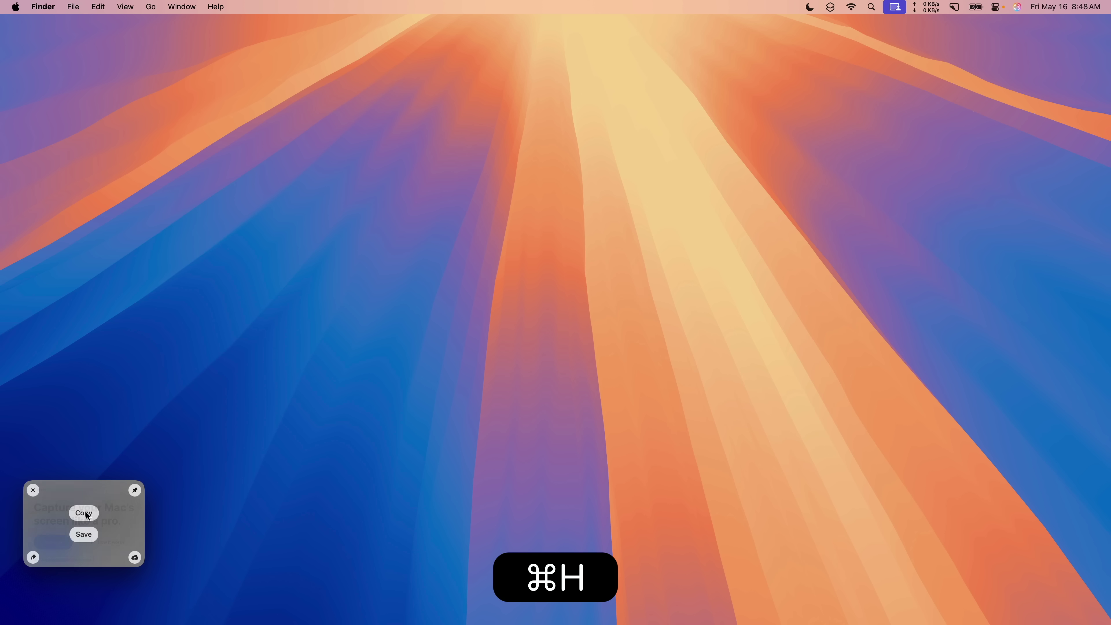
pyautogui.click(33, 558)
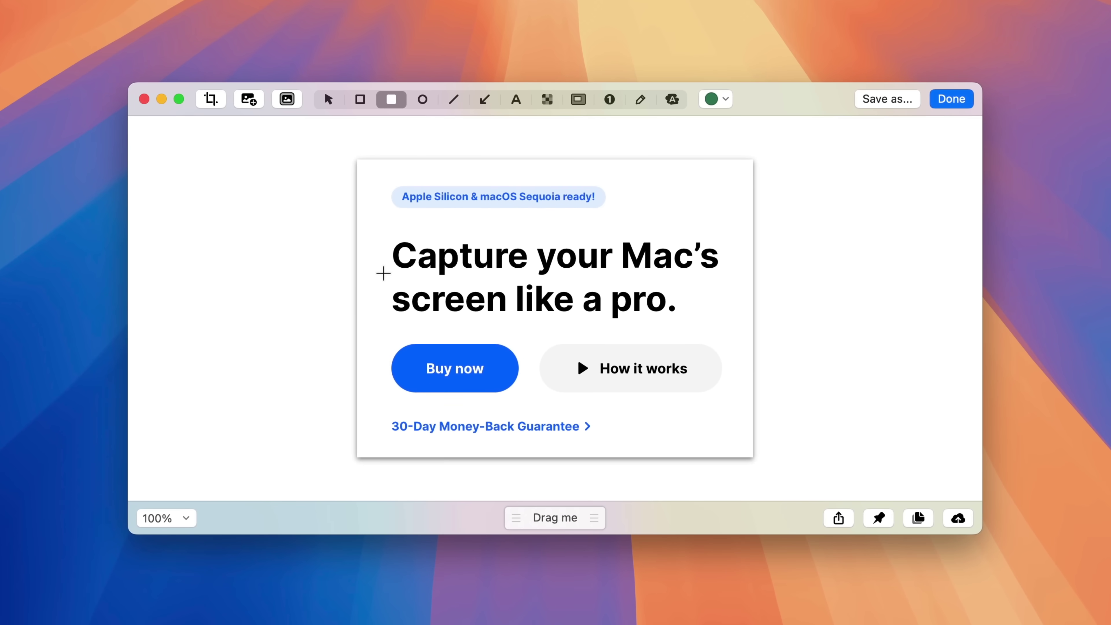
# Step: Open the crop options for the headline capture and flip the image horizontally twice
pyautogui.click(197, 93)
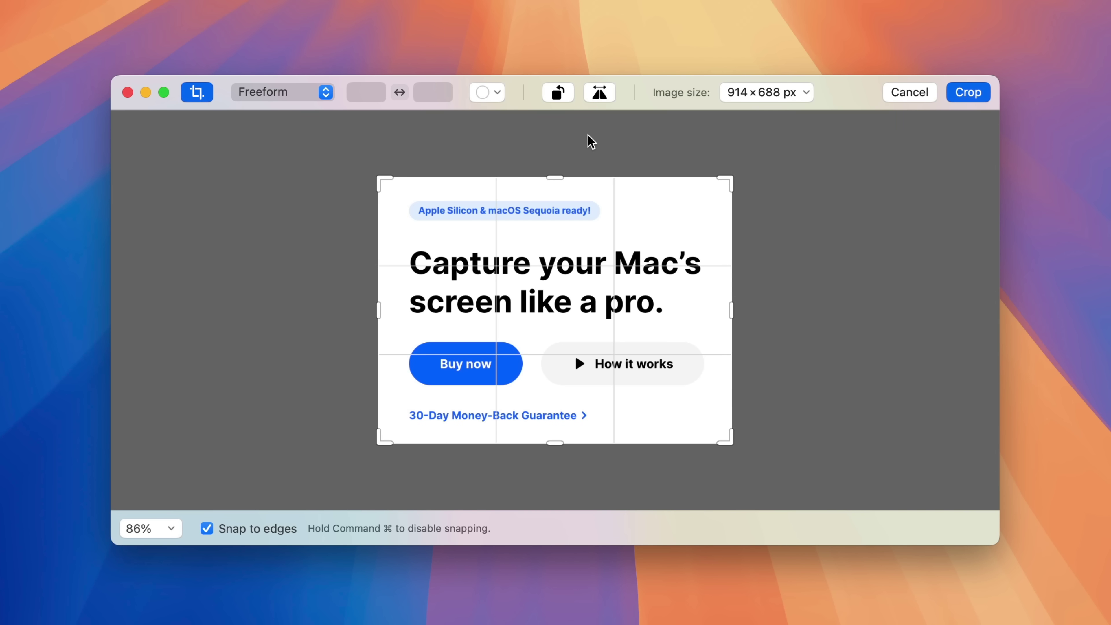
pyautogui.click(600, 96)
pyautogui.click(597, 91)
# Step: Rotate the headline capture counterclockwise through four 90° turns
pyautogui.click(558, 93)
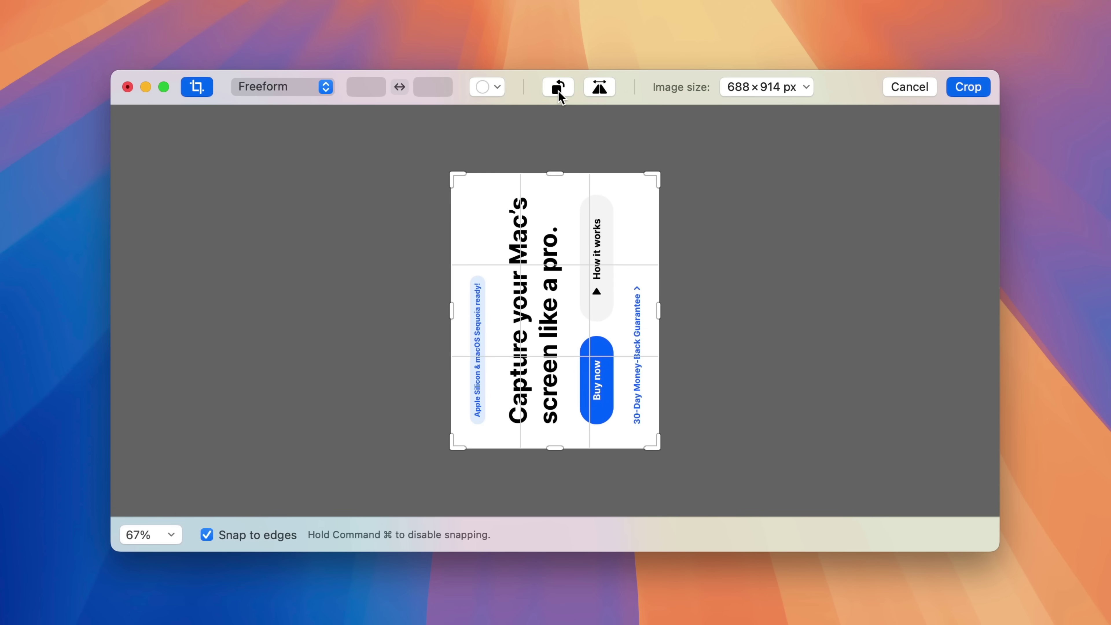
pyautogui.click(558, 90)
pyautogui.click(559, 90)
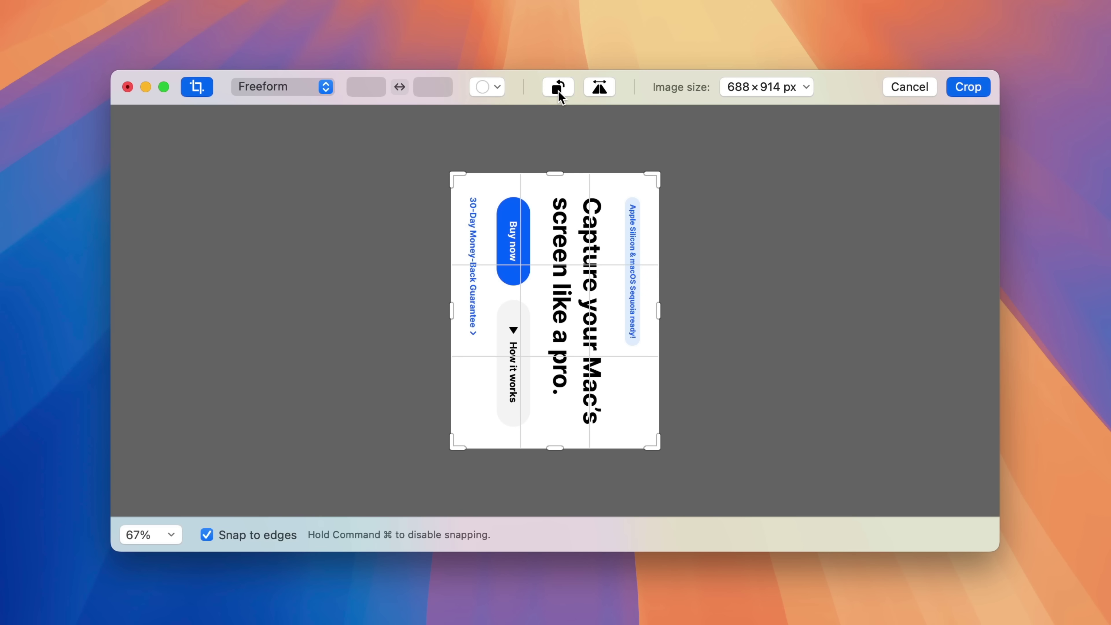
pyautogui.click(558, 90)
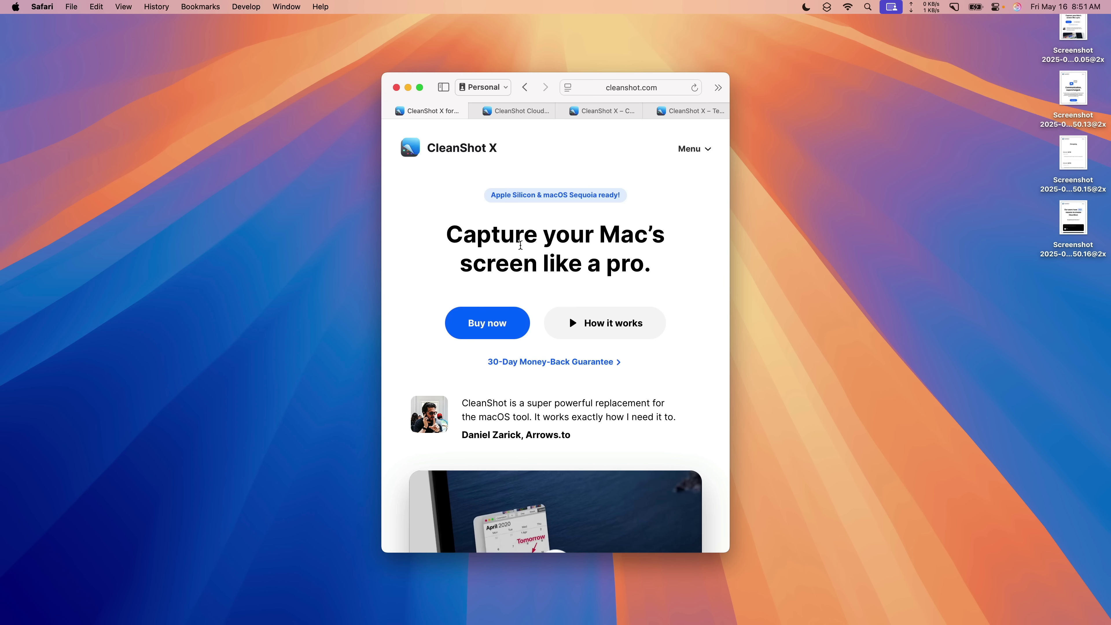
# Step: View the CleanShot Cloud, Changelog and Testimonials tabs in Safari and return to the CleanShot X home page tab
pyautogui.click(516, 110)
pyautogui.click(598, 111)
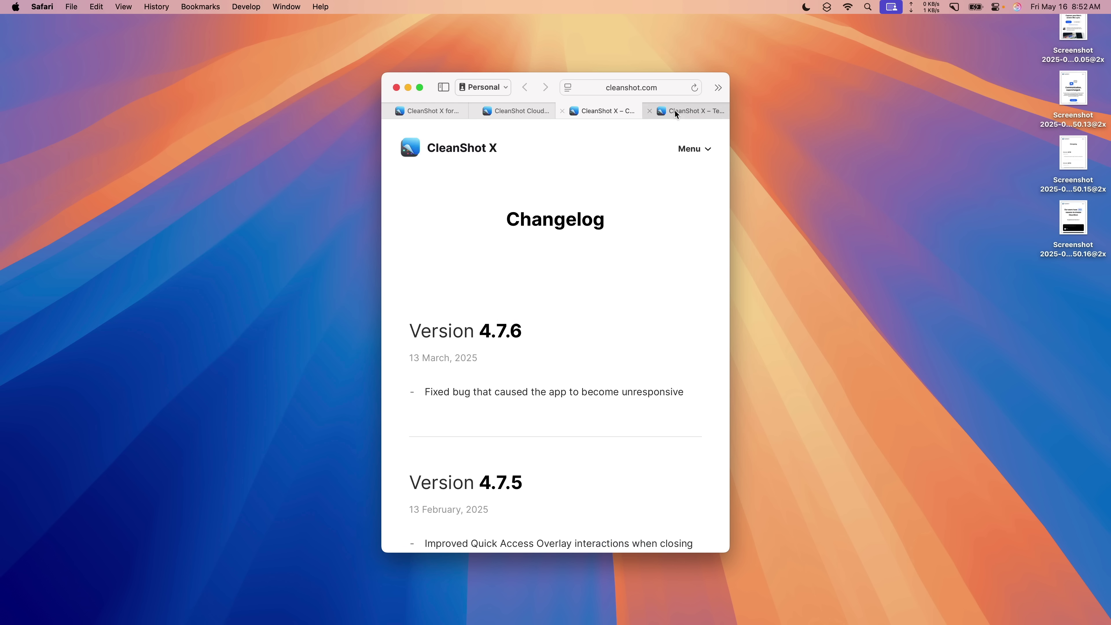
pyautogui.click(691, 111)
pyautogui.click(443, 110)
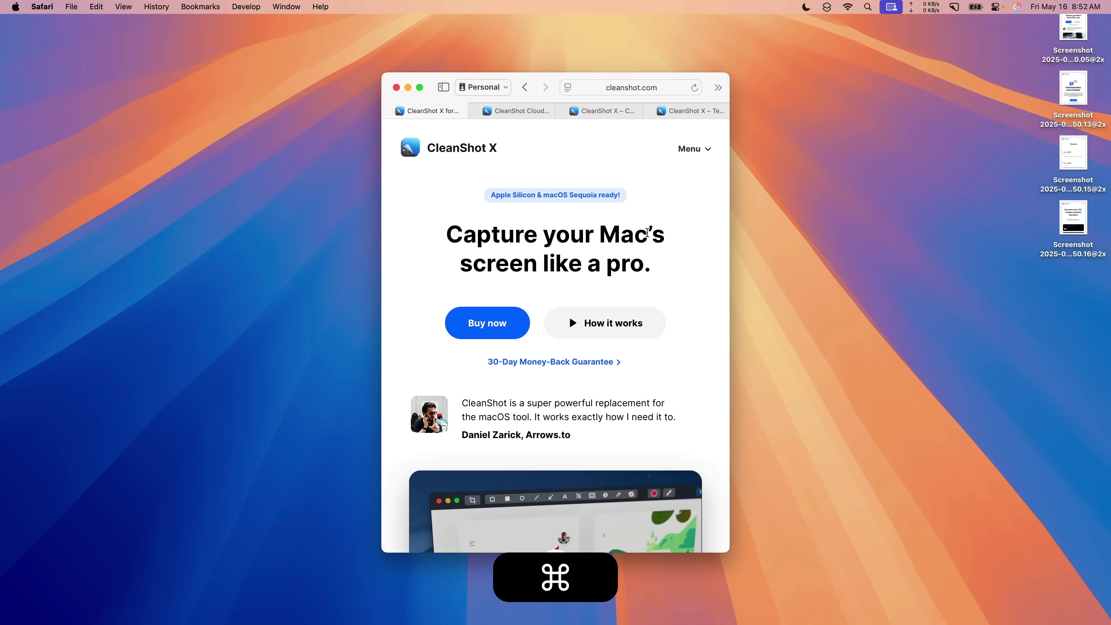
# Step: Hide Safari and open the first desktop screenshot, the one of the CleanShot X home page, in the annotation editor
pyautogui.press('super+h')
pyautogui.moveTo(1044, 30); pyautogui.dragTo(1074, 240)
pyautogui.click(982, 213)
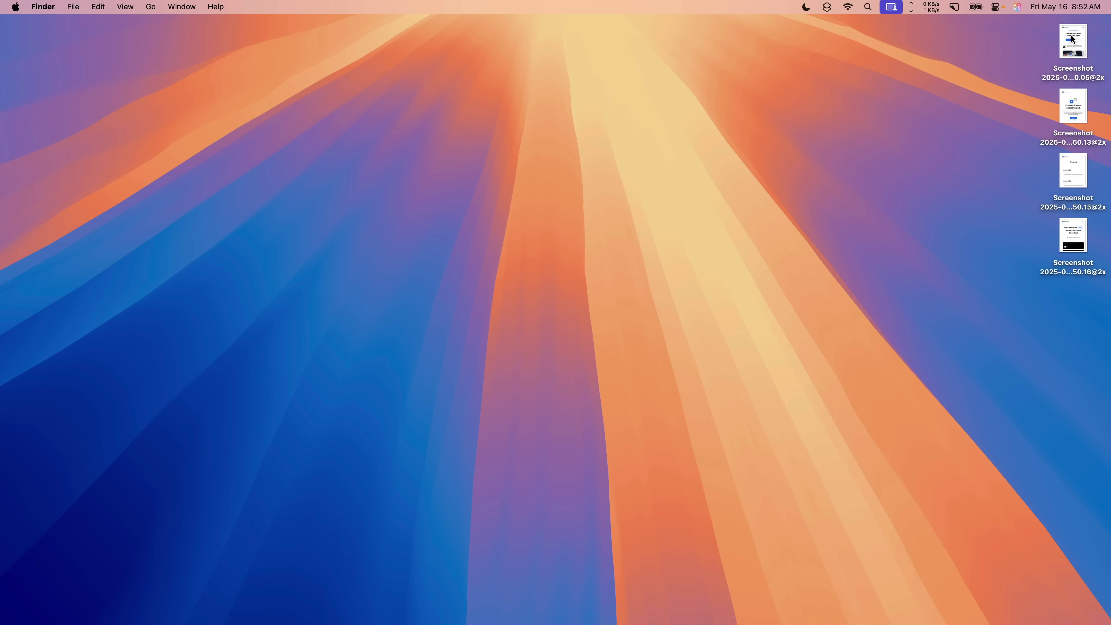
pyautogui.doubleClick(1073, 39)
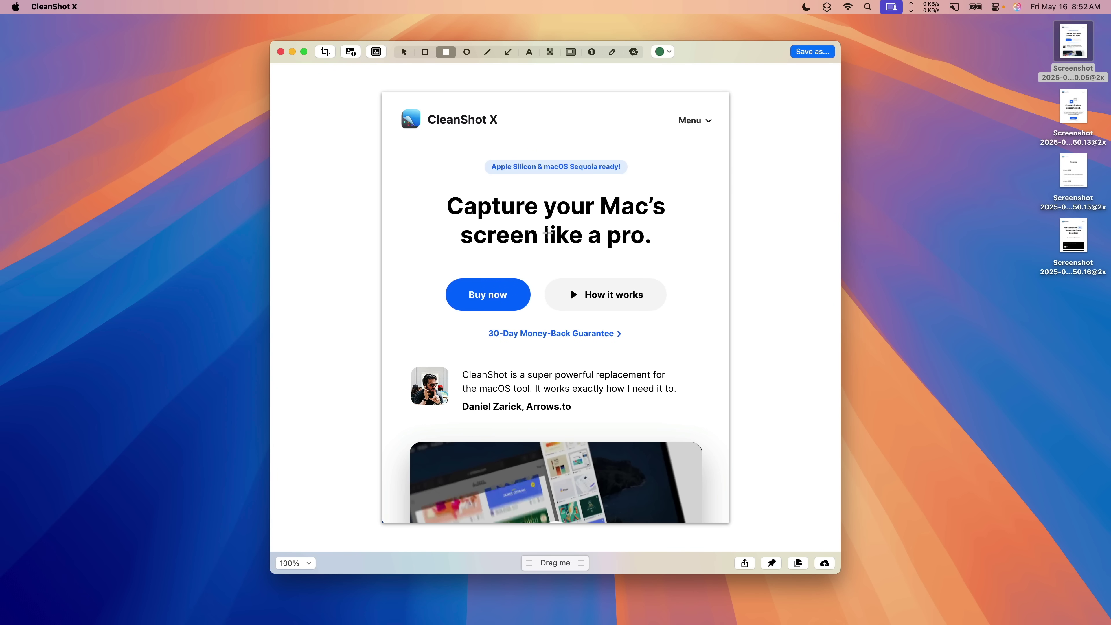
# Step: Add the "Communication, supercharged" desktop screenshot beside the home page one and place the Changelog screenshot directly beneath the home page
pyautogui.moveTo(1069, 107)
pyautogui.mouseDown()
pyautogui.moveTo(748, 319)
pyautogui.moveTo(605, 123)
pyautogui.moveTo(483, 154)
pyautogui.moveTo(345, 279)
pyautogui.moveTo(402, 442)
pyautogui.moveTo(555, 507)
pyautogui.moveTo(733, 336)
pyautogui.moveTo(734, 284)
pyautogui.moveTo(324, 285)
pyautogui.moveTo(775, 288)
pyautogui.mouseUp()
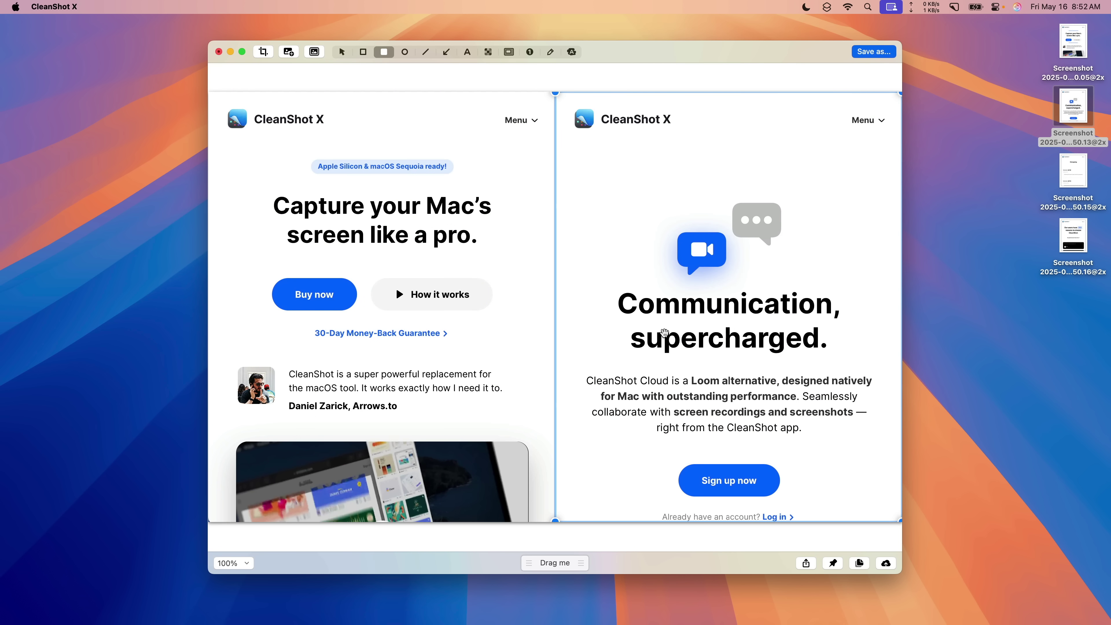
pyautogui.moveTo(1070, 174); pyautogui.dragTo(492, 498)
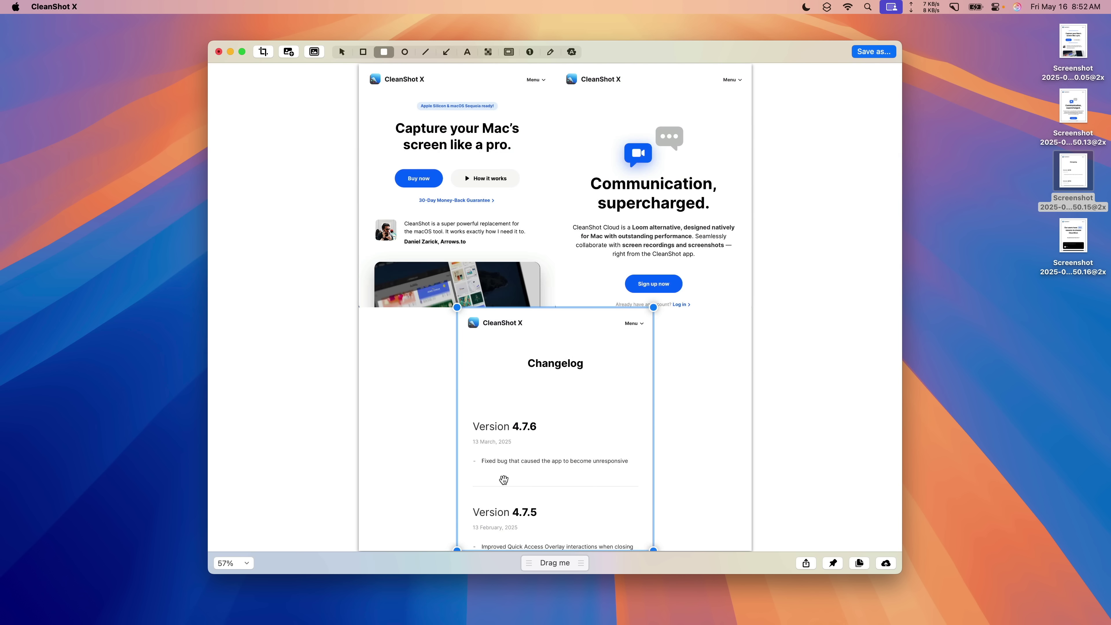
pyautogui.moveTo(482, 392); pyautogui.dragTo(468, 390)
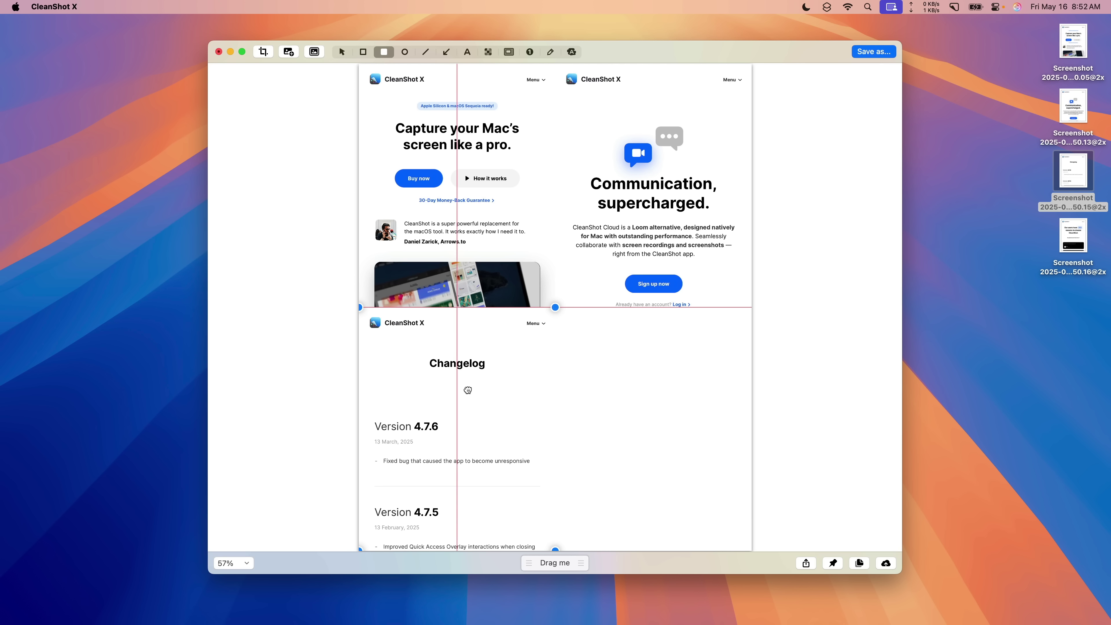
pyautogui.moveTo(467, 390); pyautogui.dragTo(468, 389)
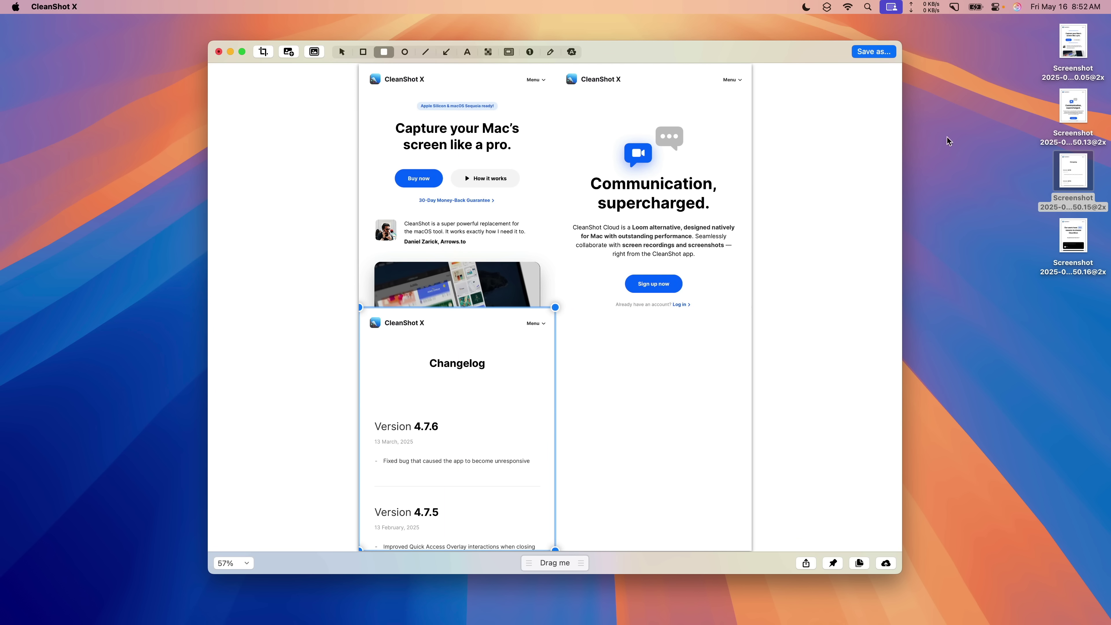
# Step: Add the fourth desktop screenshot to the canvas beside the Changelog one, completing a two-by-two grid
pyautogui.moveTo(1081, 236); pyautogui.dragTo(698, 439)
pyautogui.moveTo(557, 457); pyautogui.dragTo(624, 297)
pyautogui.click(339, 202)
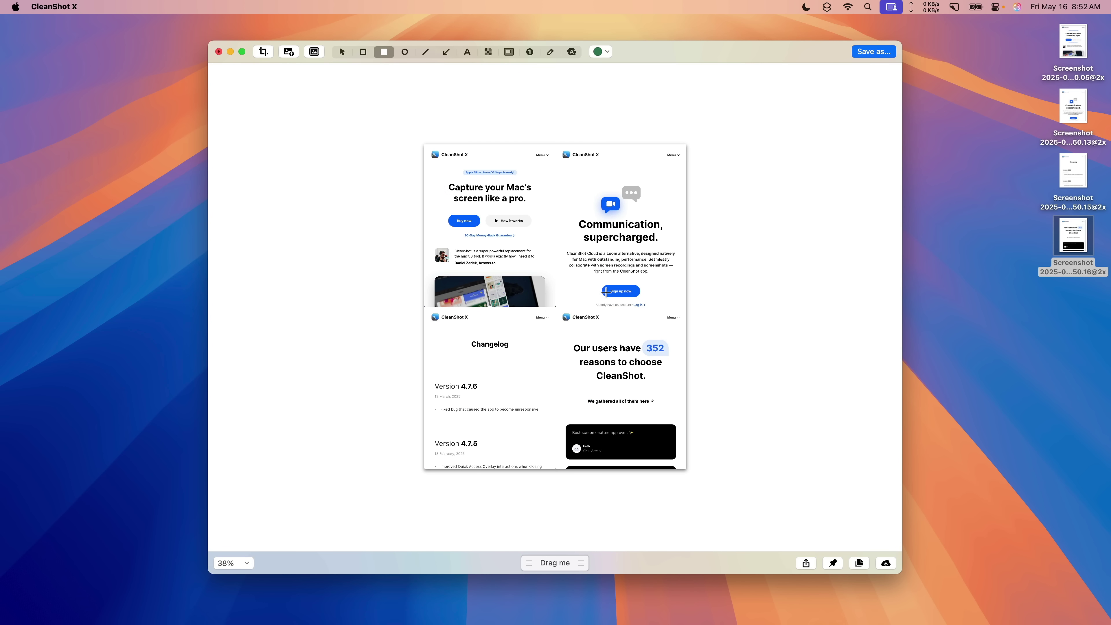
# Step: Draw a short arrow toward the chat icons in the "Communication, supercharged" screenshot and set the color to red
pyautogui.click(446, 52)
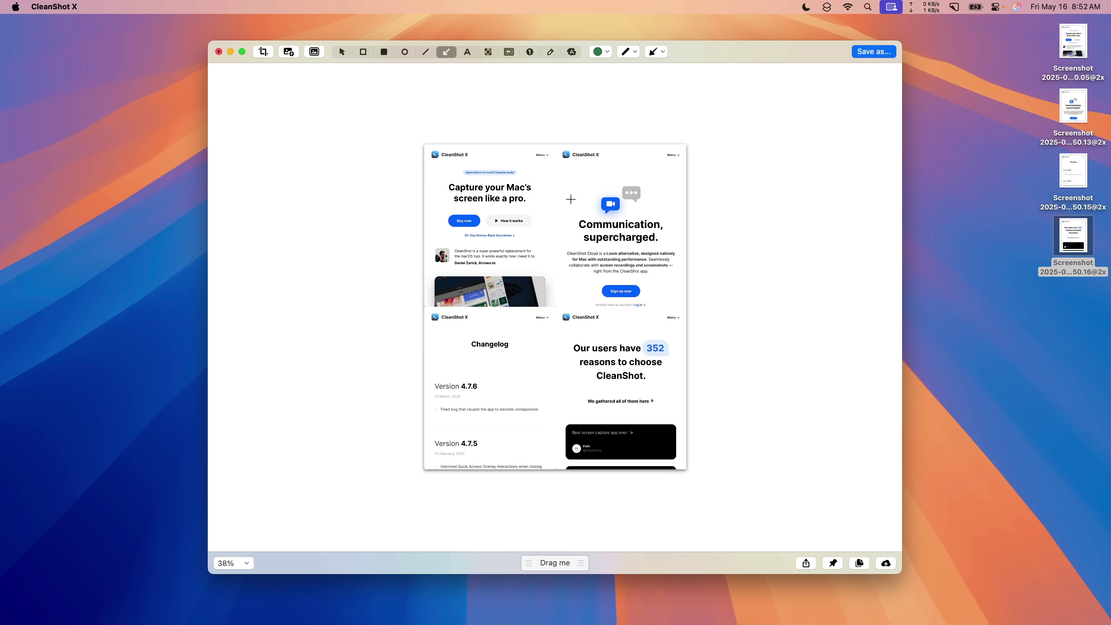
pyautogui.moveTo(565, 184); pyautogui.dragTo(589, 218)
pyautogui.click(600, 52)
pyautogui.click(611, 100)
# Step: Draw a vertical arrow from the home page screenshot down to the Changelog screenshot, adjust it slightly, and deselect it
pyautogui.moveTo(543, 247)
pyautogui.mouseDown()
pyautogui.moveTo(503, 259)
pyautogui.moveTo(542, 314)
pyautogui.mouseUp()
pyautogui.click(542, 250)
pyautogui.moveTo(542, 249)
pyautogui.mouseDown()
pyautogui.moveTo(483, 325)
pyautogui.moveTo(551, 269)
pyautogui.moveTo(541, 252)
pyautogui.mouseUp()
pyautogui.click(573, 264)
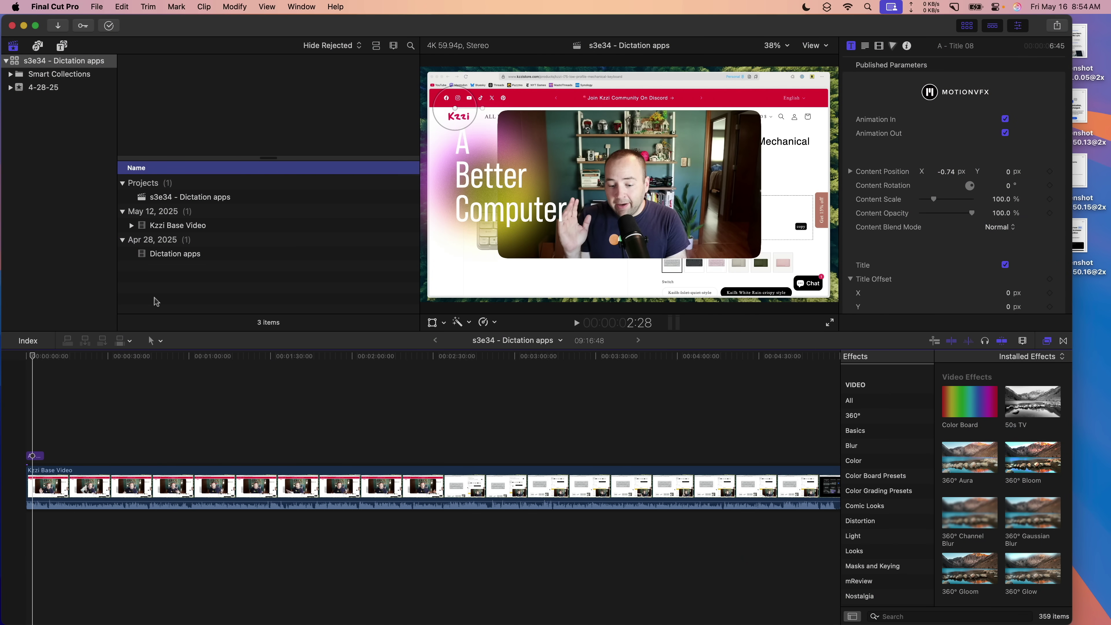
# Step: Start a CleanShot capture and frame the Final Cut Pro timeline with a 1369 × 451 selection area
pyautogui.press('shift+super+5')
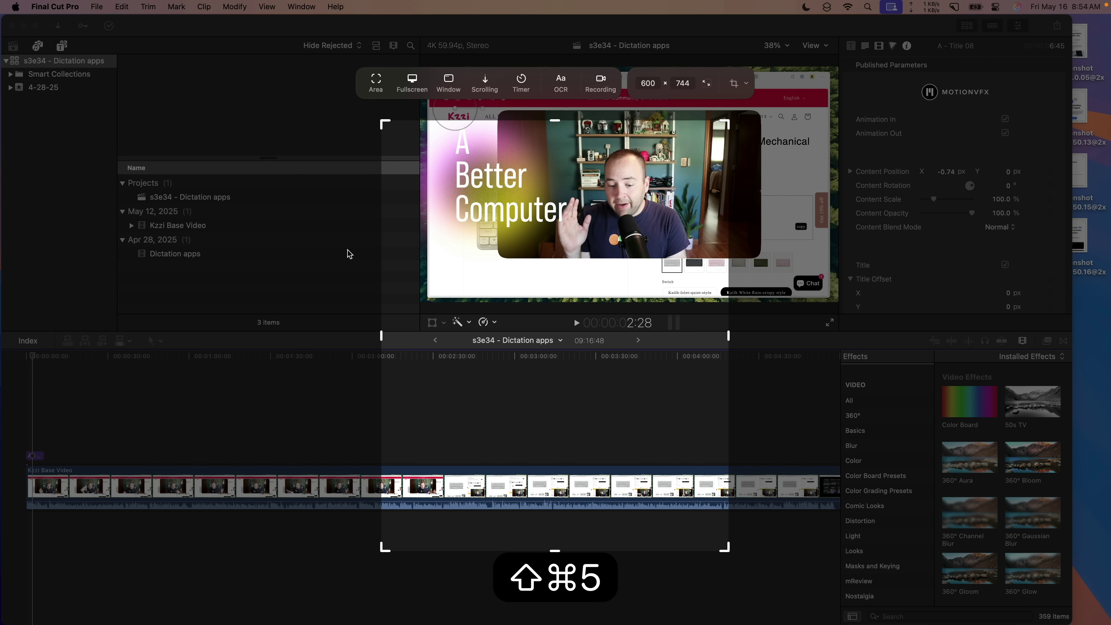
pyautogui.moveTo(384, 548); pyautogui.dragTo(34, 618)
pyautogui.moveTo(727, 124); pyautogui.dragTo(821, 367)
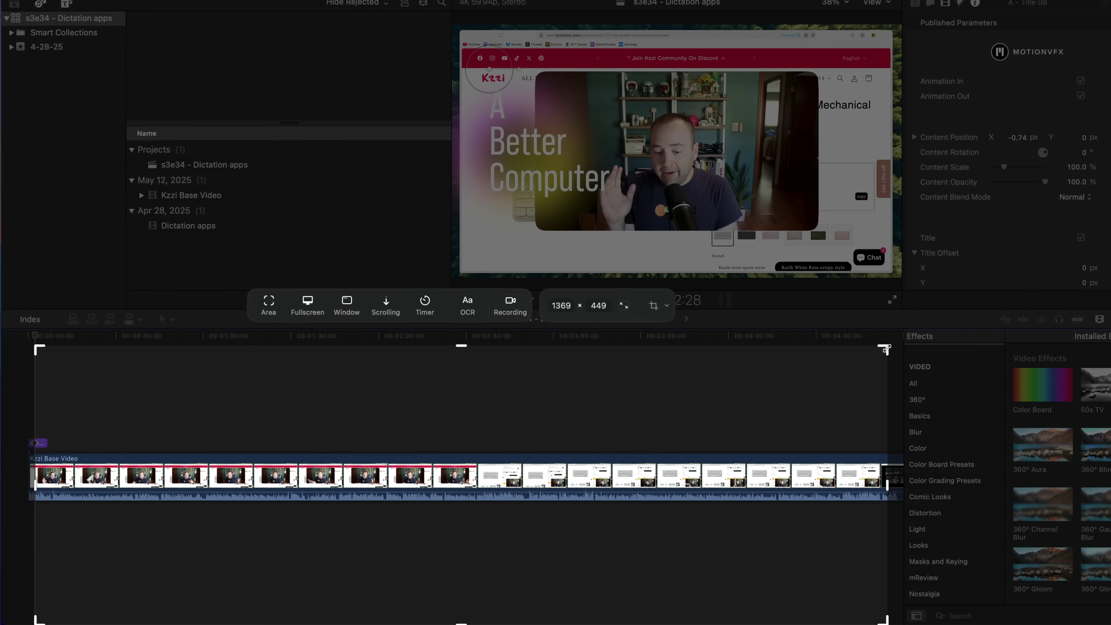
pyautogui.moveTo(886, 349); pyautogui.dragTo(887, 347)
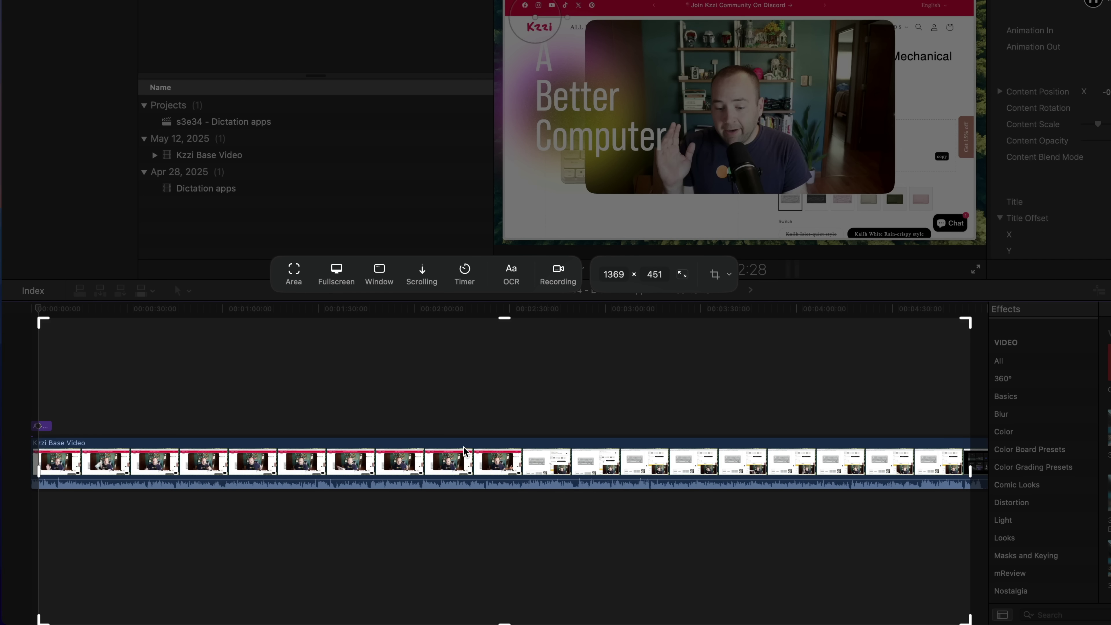
# Step: Record a scrolling capture of the framed timeline by moving it sideways manually to the clip's end, and finish the capture
pyautogui.click(422, 275)
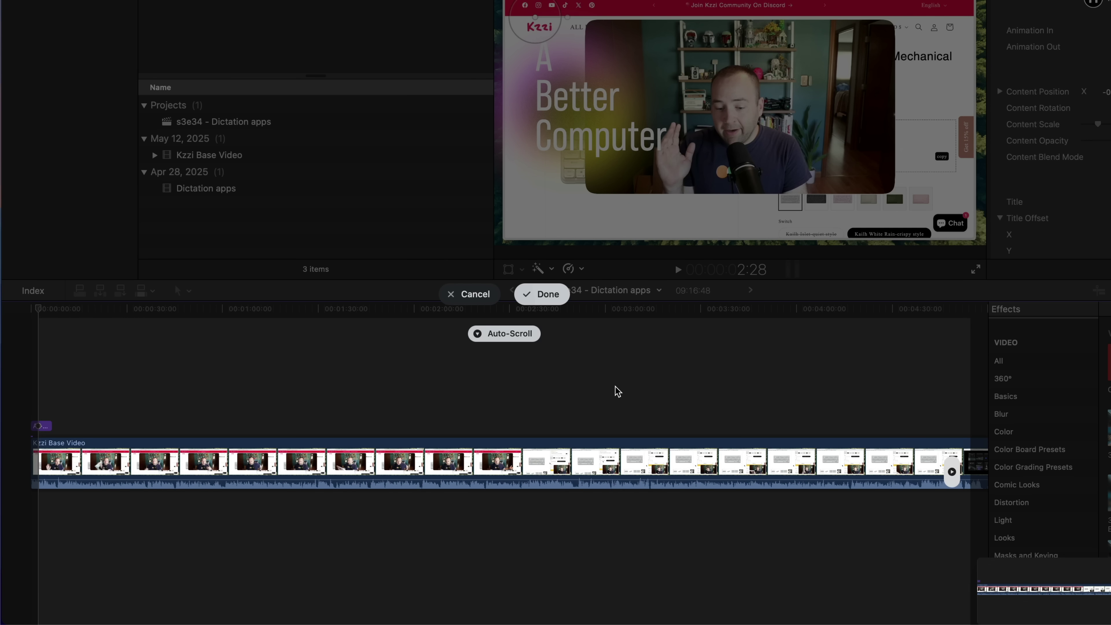
pyautogui.hscroll(3, 617, 391)
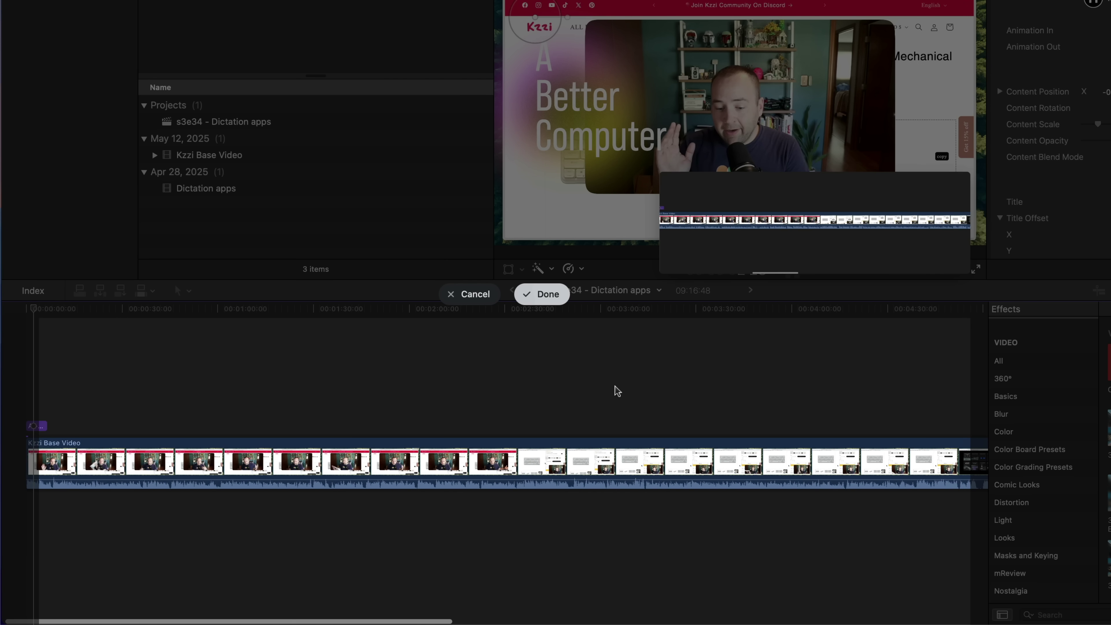
pyautogui.hscroll(5, 617, 391)
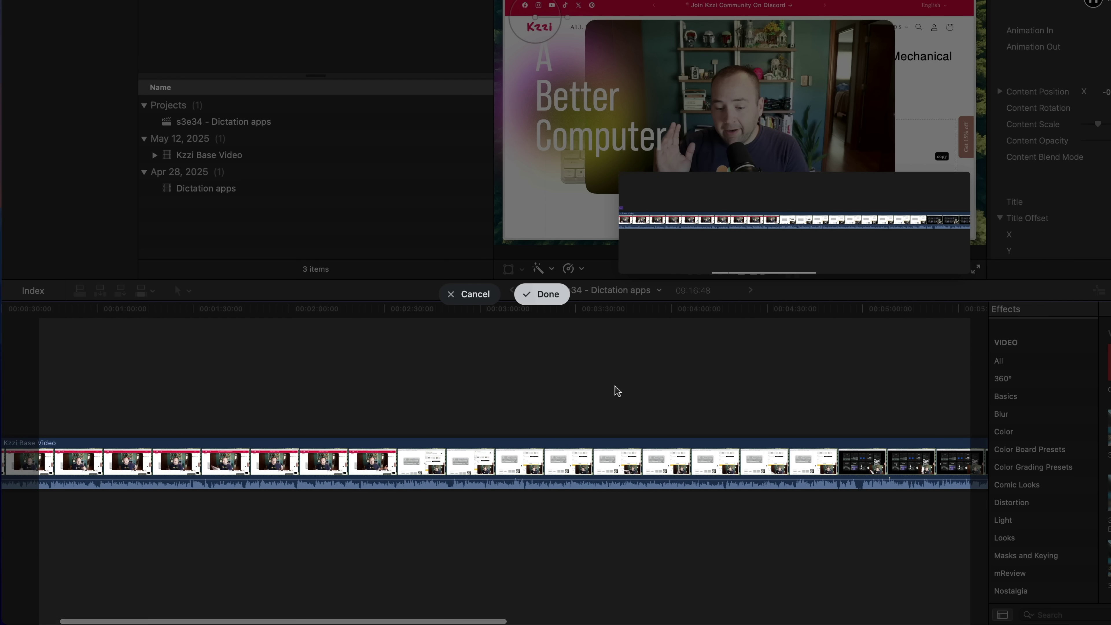
pyautogui.hscroll(7, 615, 385)
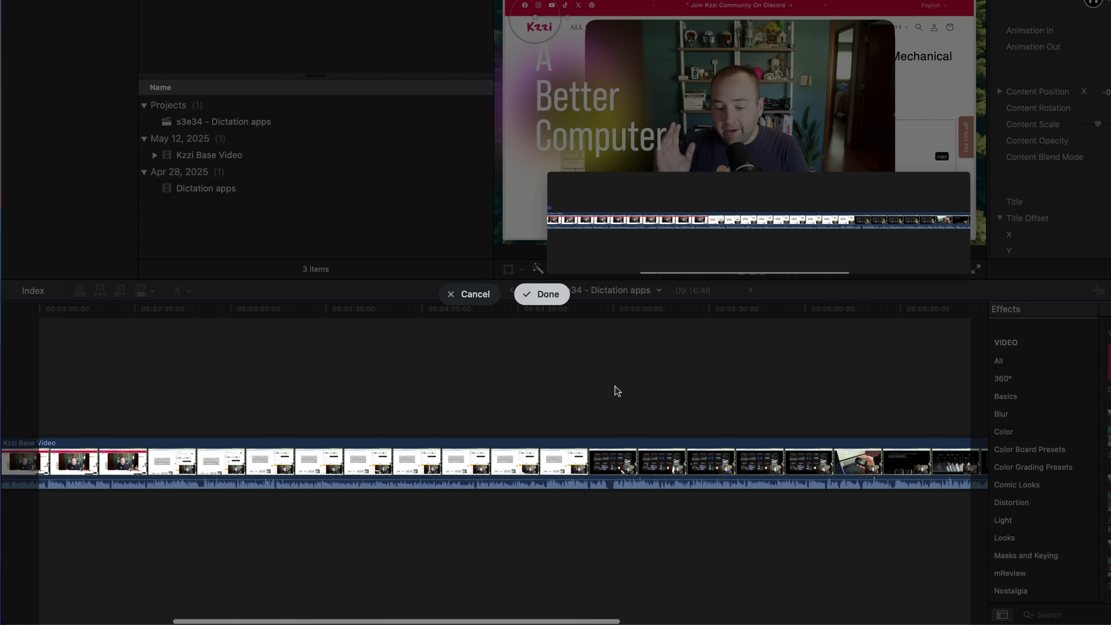
pyautogui.hscroll(5, 614, 385)
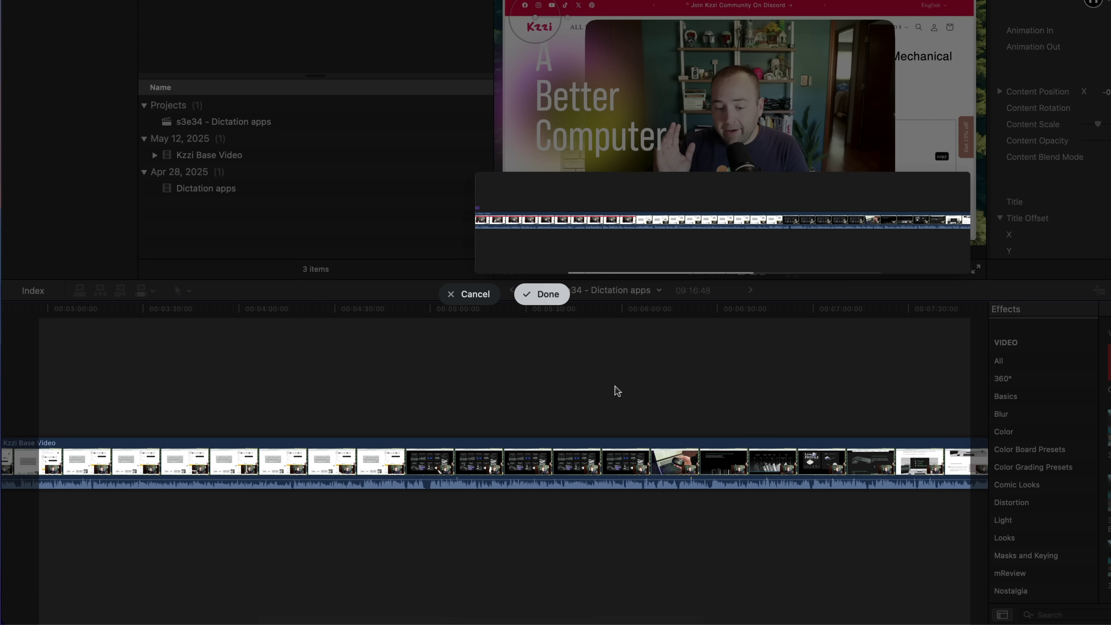
pyautogui.hscroll(8, 614, 386)
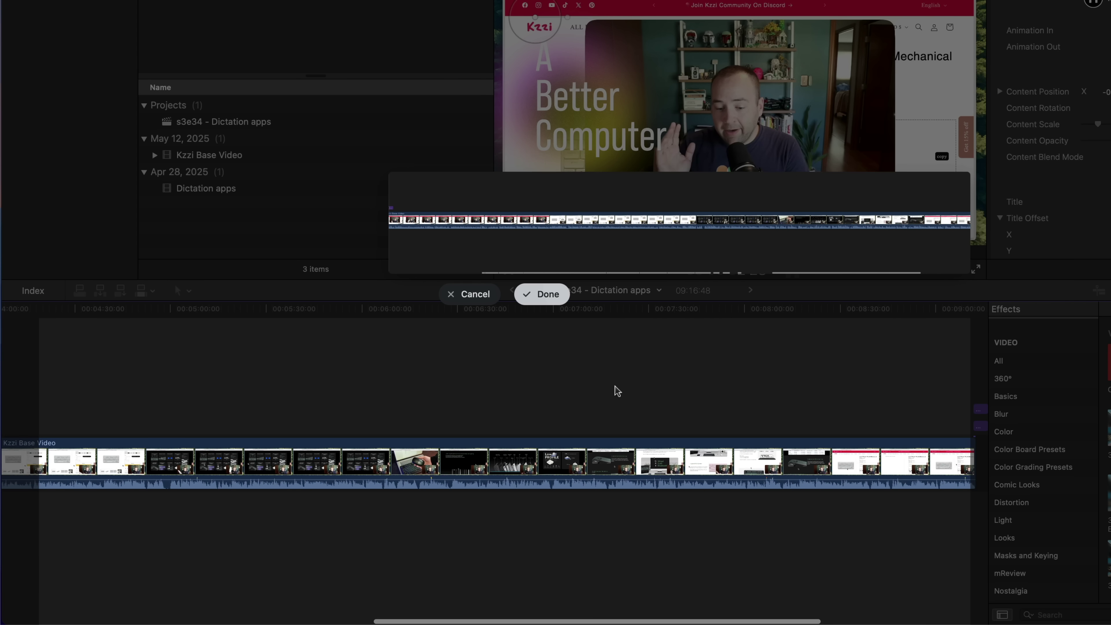
pyautogui.click(545, 294)
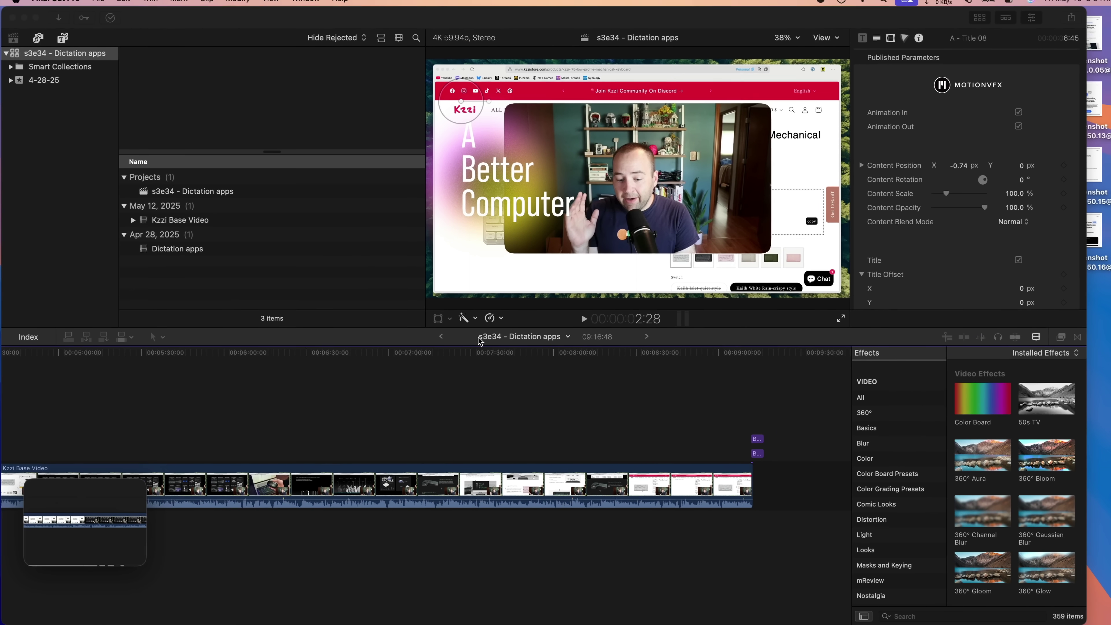
# Step: Review the stitched timeline capture in the annotation editor, close it, and copy the capture to the clipboard
pyautogui.moveTo(101, 520)
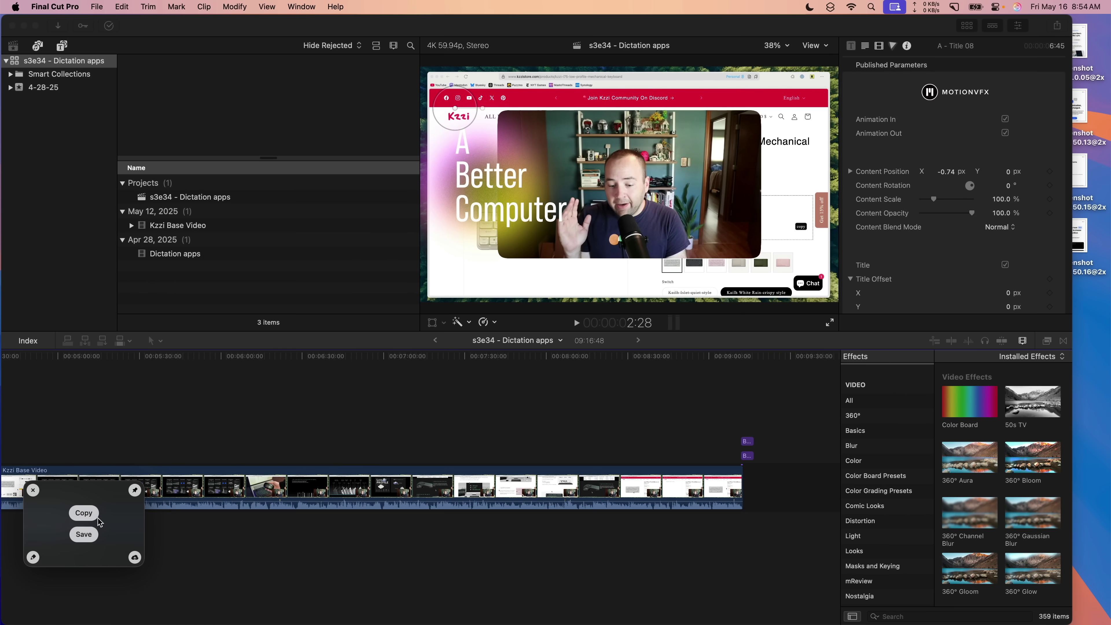
pyautogui.click(32, 558)
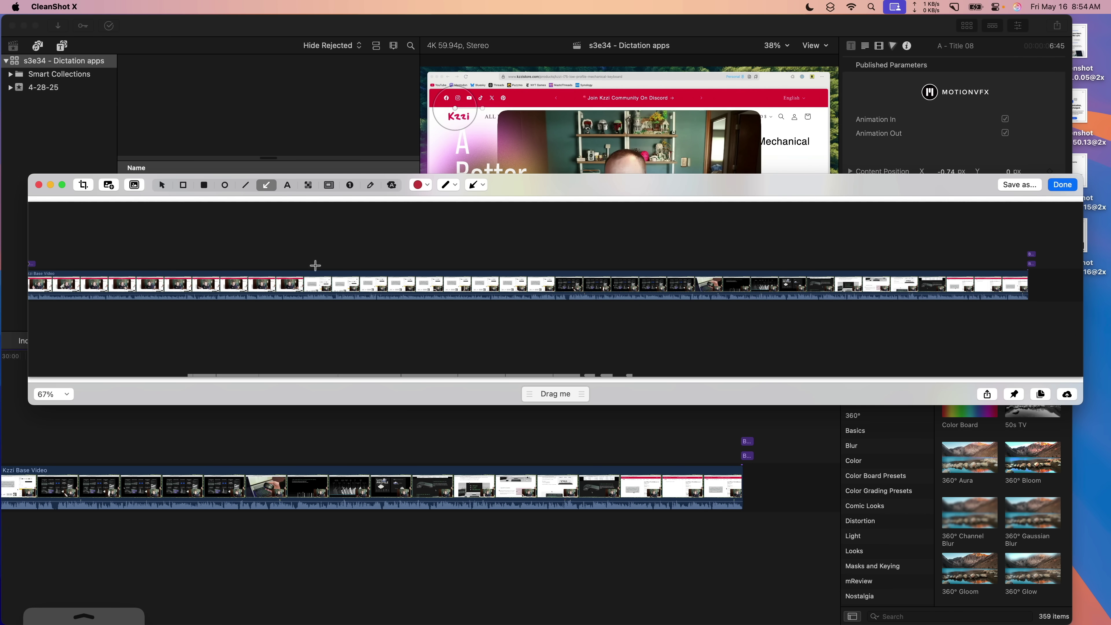
pyautogui.click(1074, 187)
pyautogui.moveTo(87, 514)
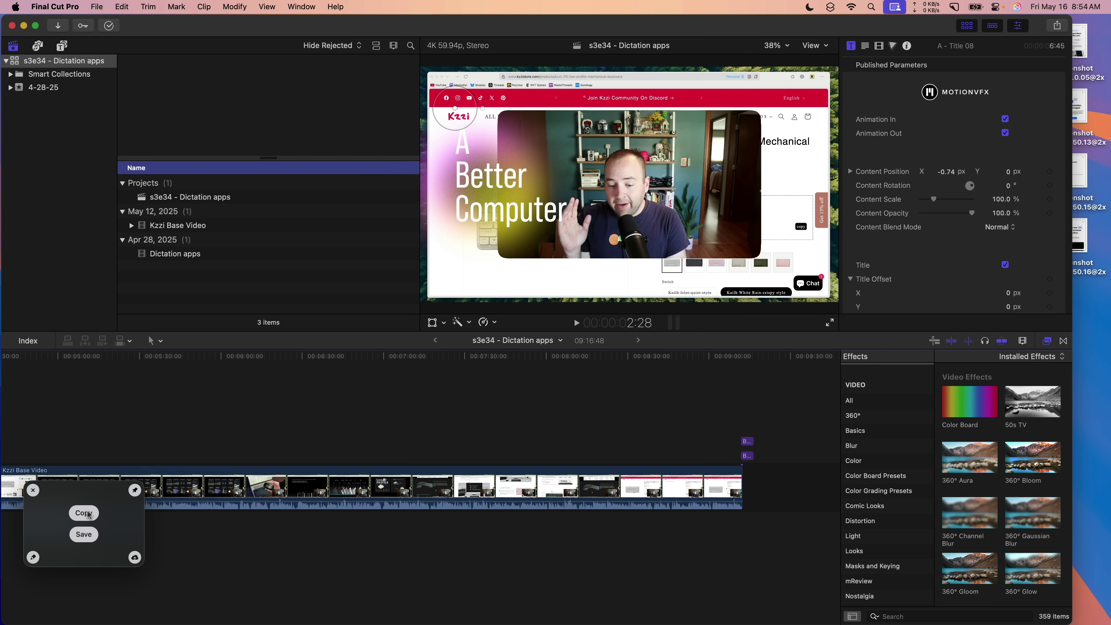
pyautogui.click(88, 514)
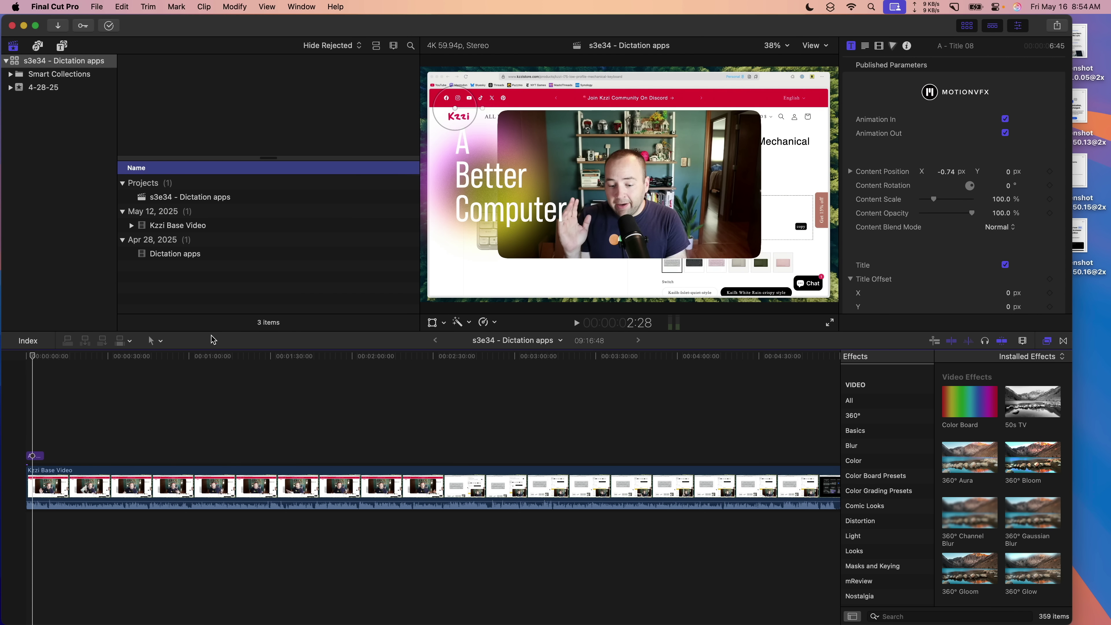
# Step: Make a second scrolling capture of the same timeline area using horizontal Auto-Scroll, finishing past the clip's end
pyautogui.press('shift+super')
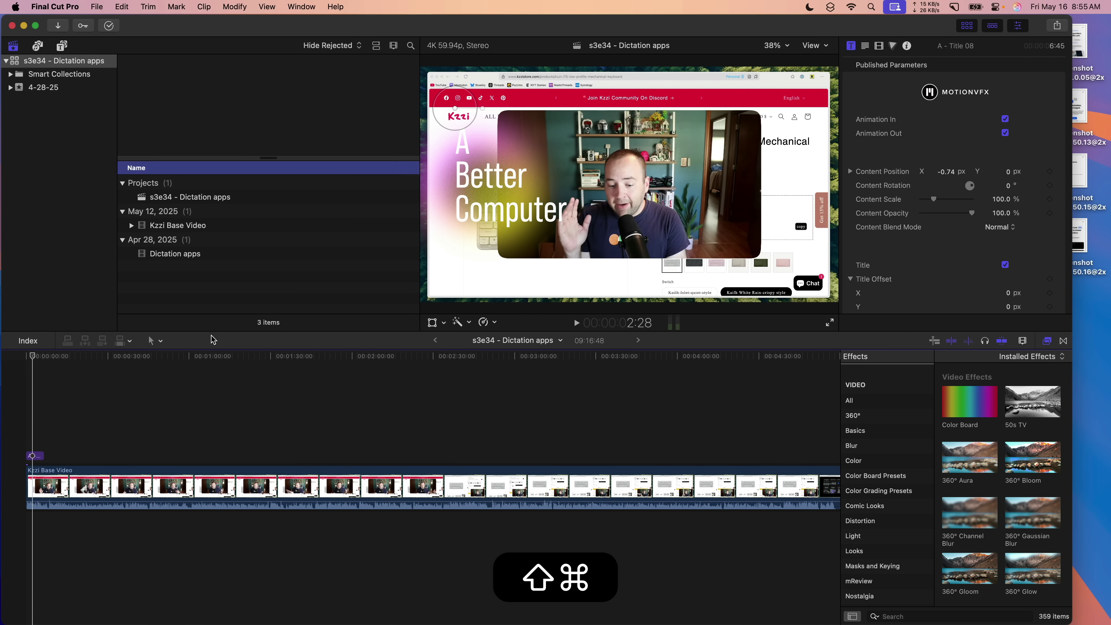
pyautogui.press('shift+super+5')
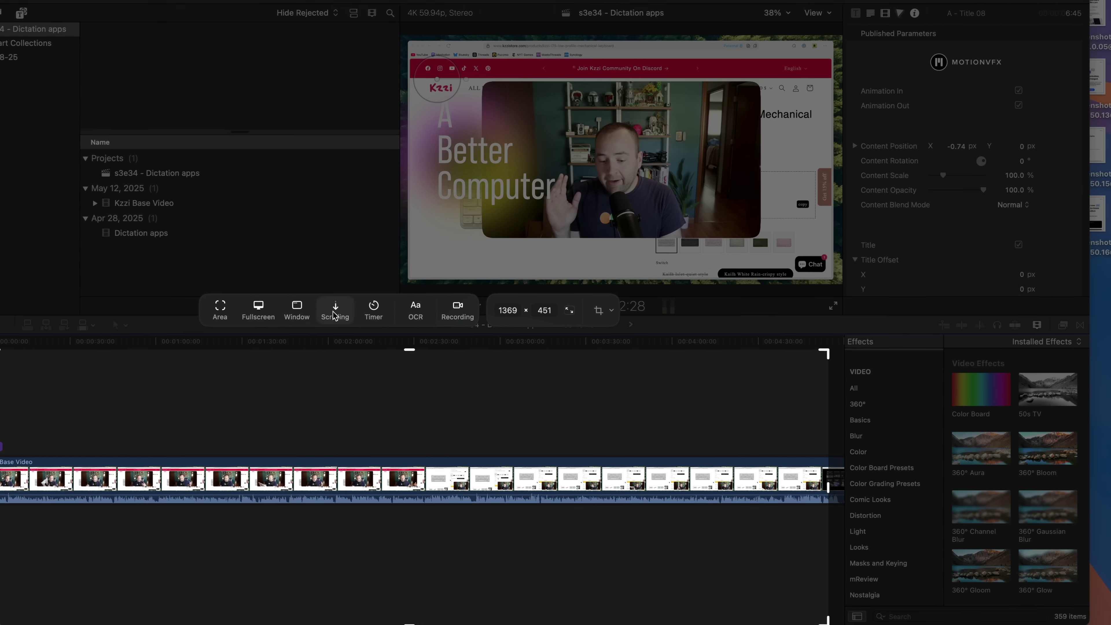
pyautogui.click(359, 327)
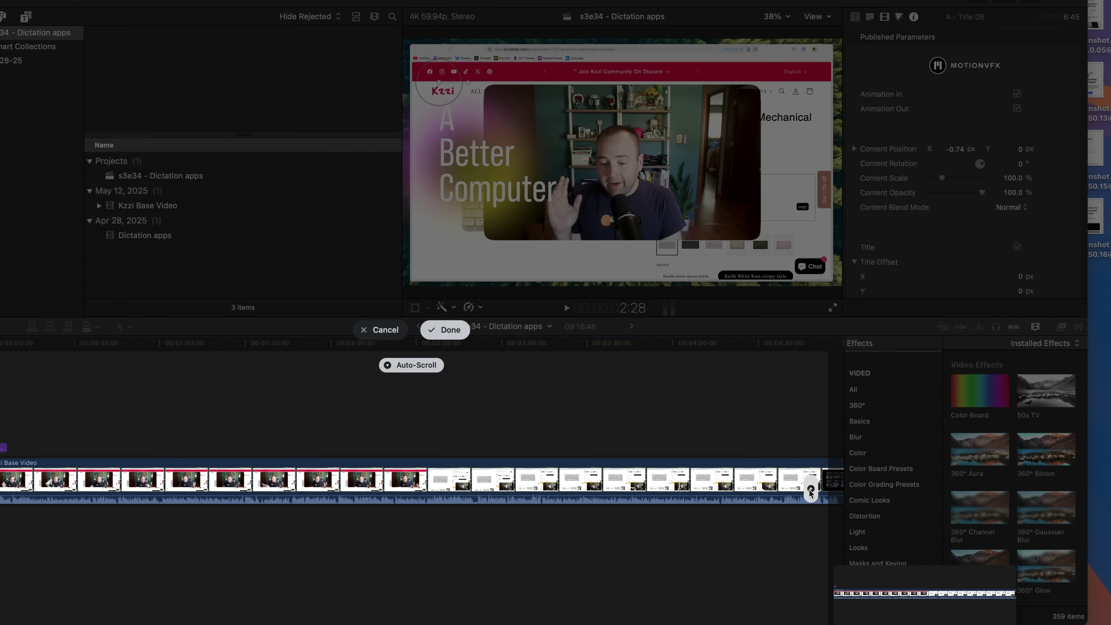
pyautogui.click(859, 342)
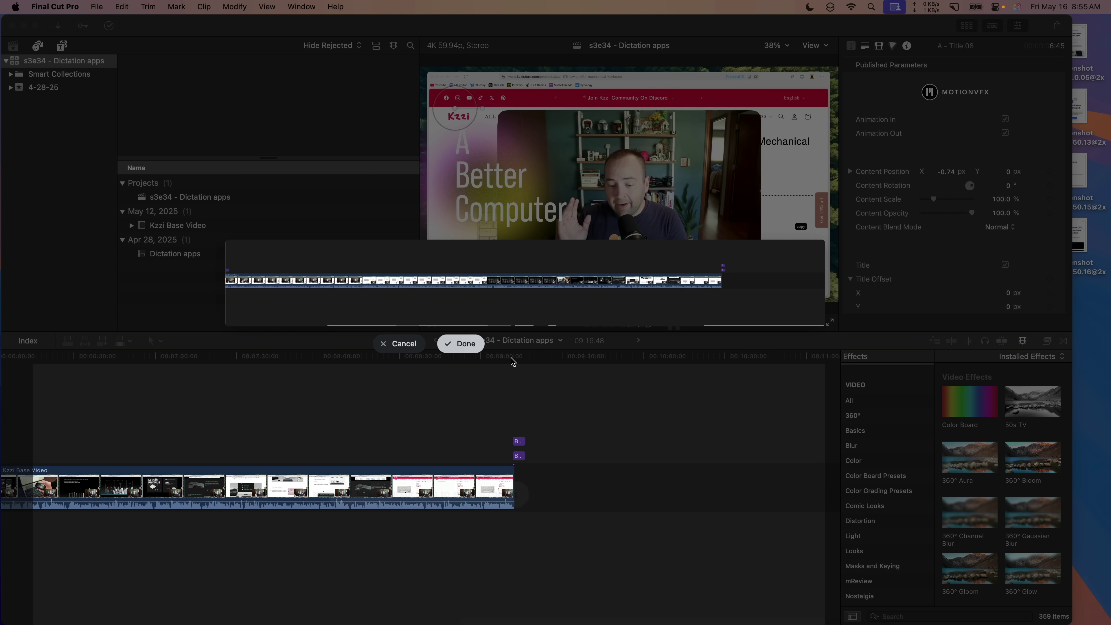
pyautogui.click(464, 344)
# Step: Open the auto-scrolled timeline capture for annotation and crop off the empty area after the clip and the scrollbar strip beneath it
pyautogui.moveTo(96, 529)
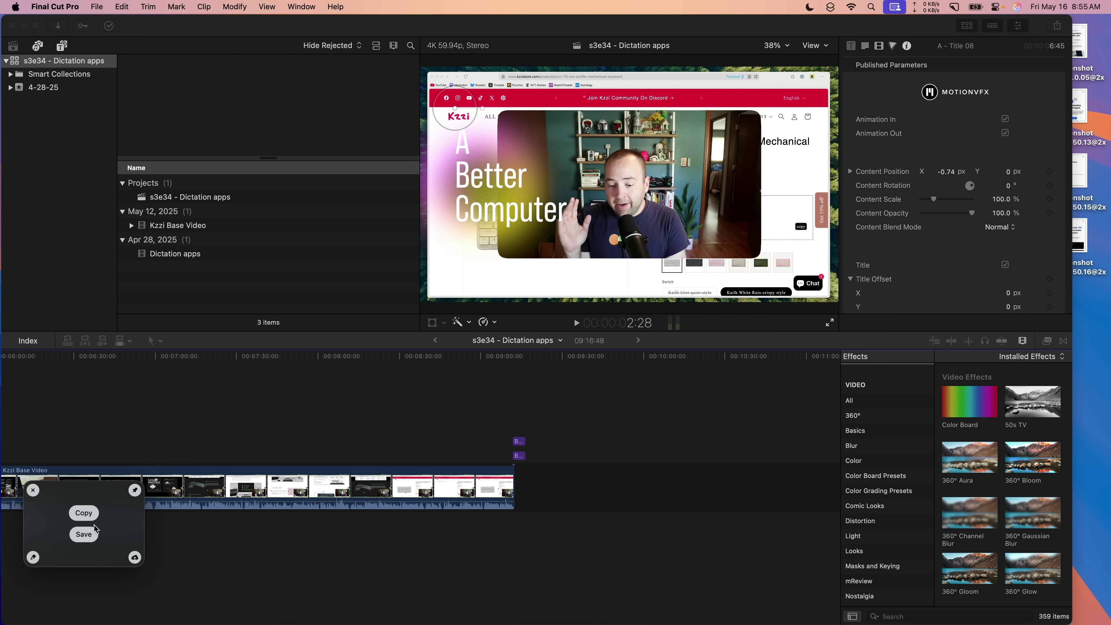
pyautogui.click(33, 557)
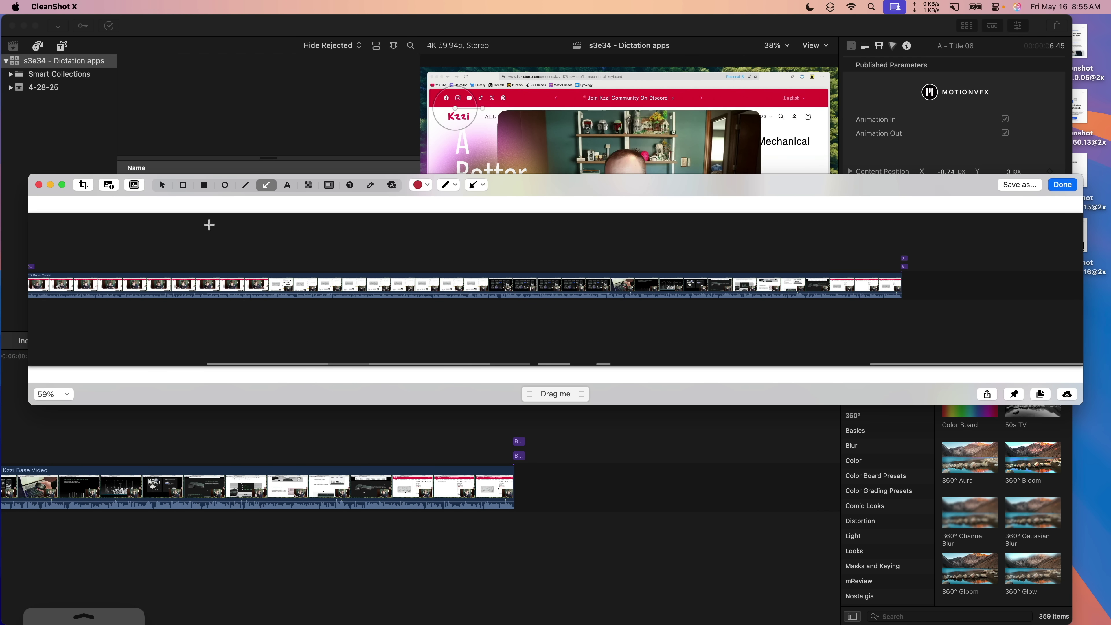
pyautogui.click(83, 185)
pyautogui.moveTo(951, 288); pyautogui.dragTo(823, 289)
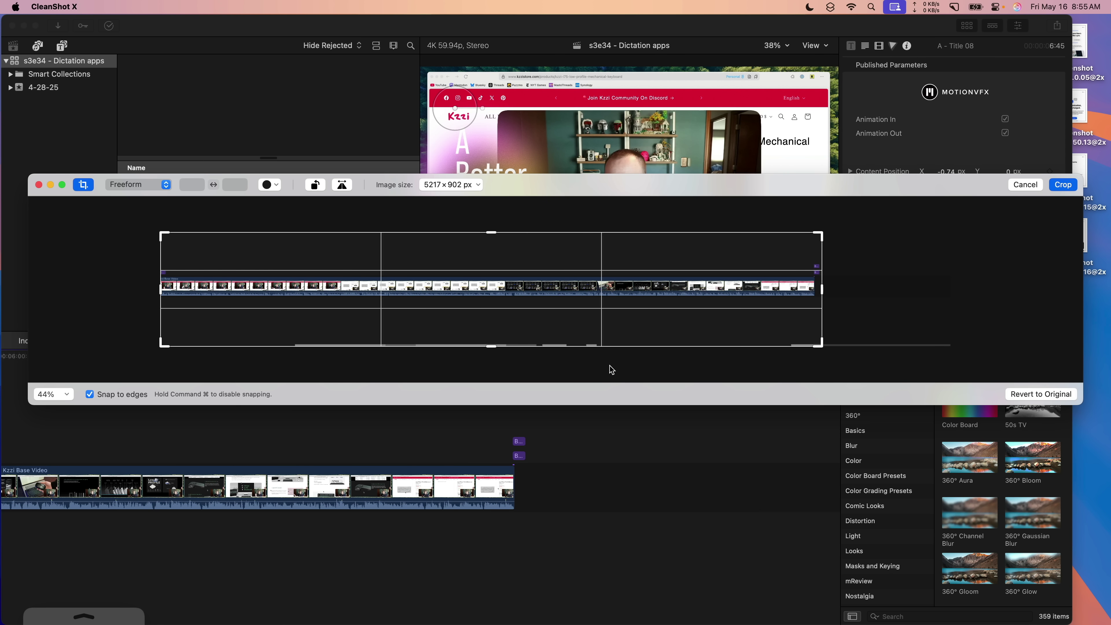
pyautogui.moveTo(488, 346); pyautogui.dragTo(491, 333)
pyautogui.click(1069, 186)
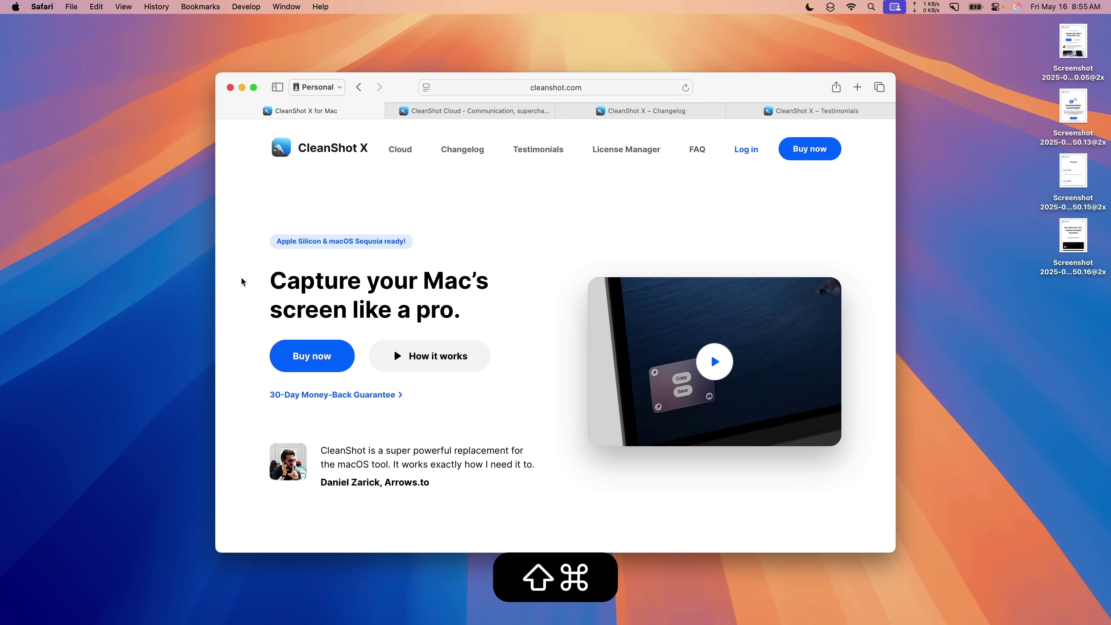
# Step: Start a new capture in Safari and fit the selection area to the CleanShot X home page content below the tabs
pyautogui.press('super+shift+5')
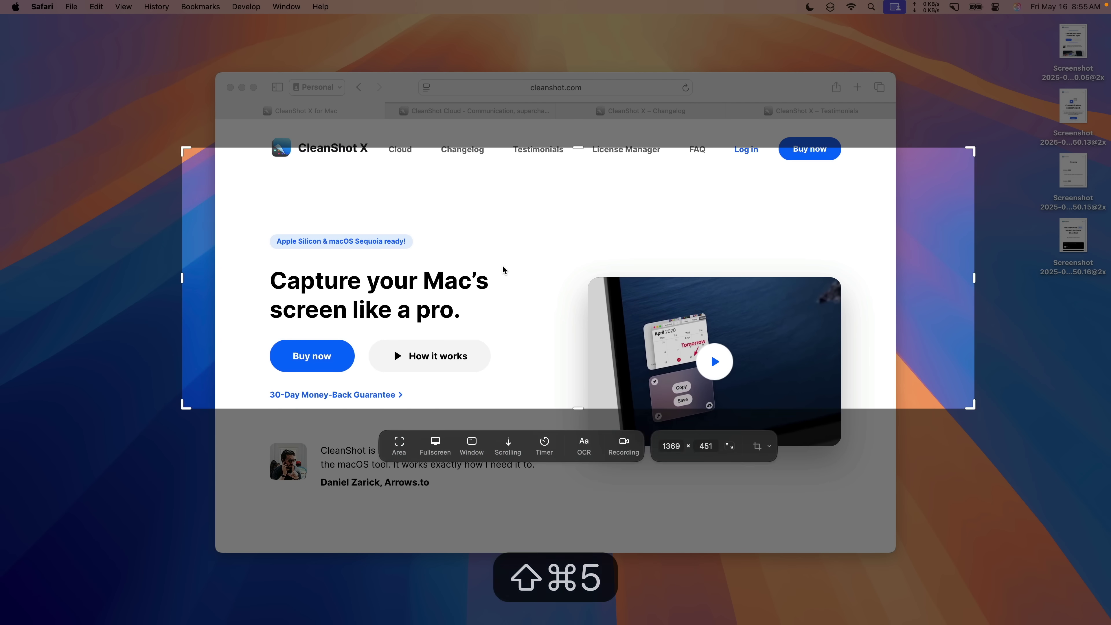
pyautogui.moveTo(503, 269); pyautogui.dragTo(533, 241)
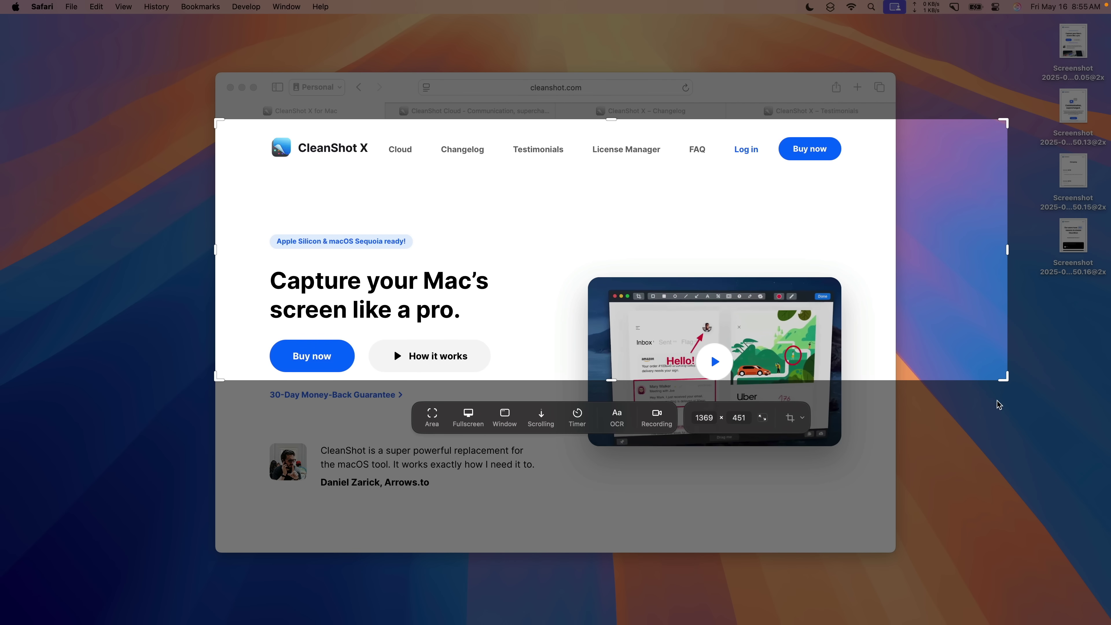
pyautogui.moveTo(1002, 382); pyautogui.dragTo(874, 524)
# Step: Record an auto-scrolling capture of the CleanShot X home page down to the "Background tool" section and finish it
pyautogui.click(481, 83)
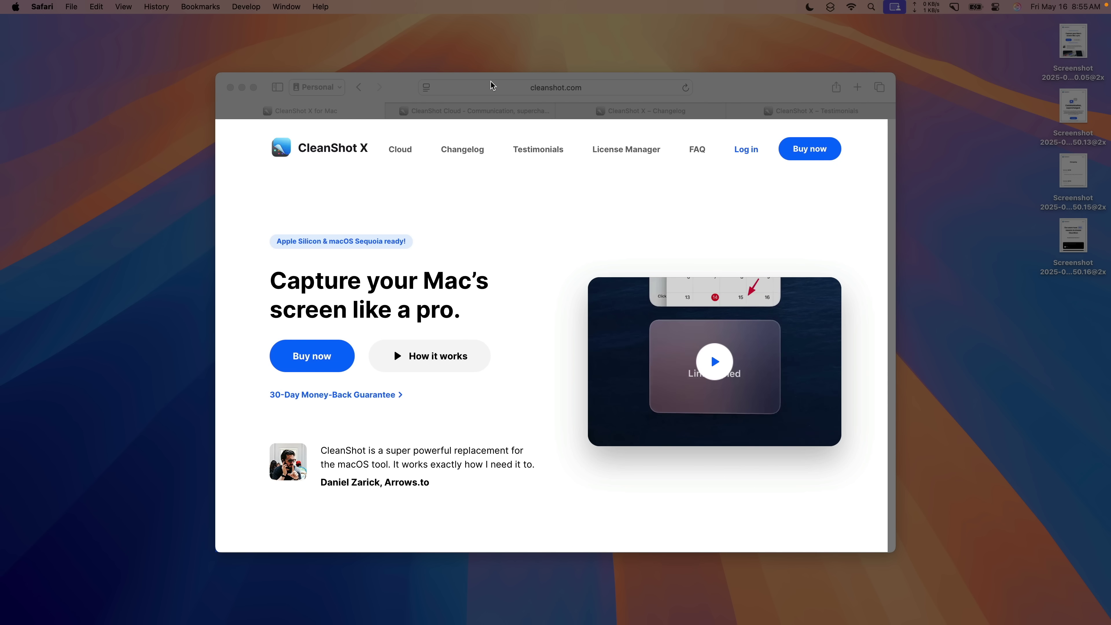
pyautogui.click(542, 134)
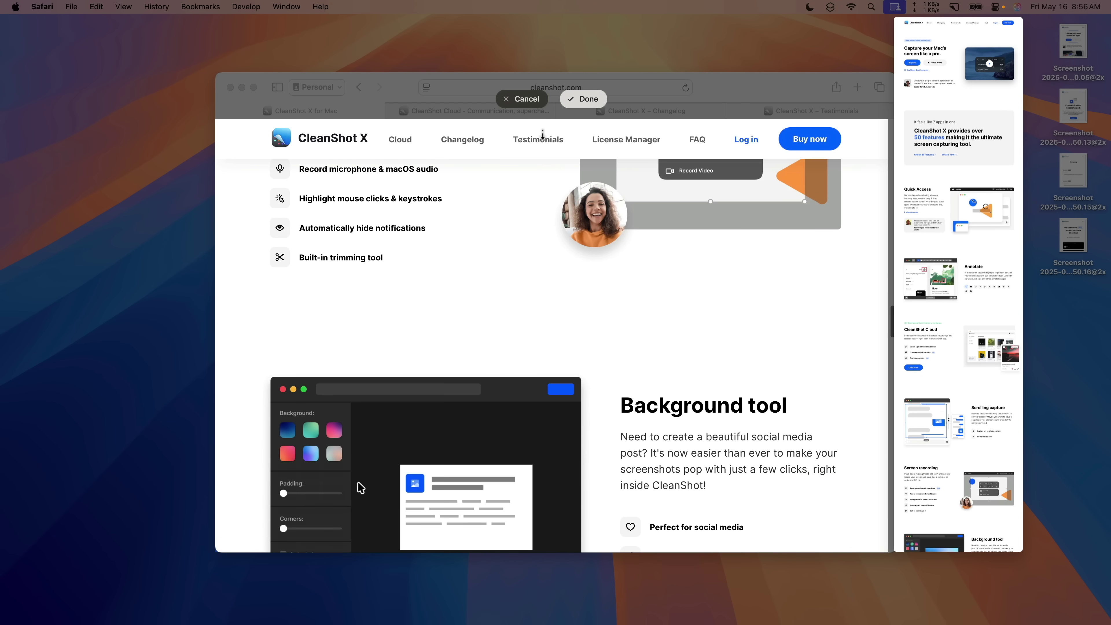
pyautogui.click(585, 98)
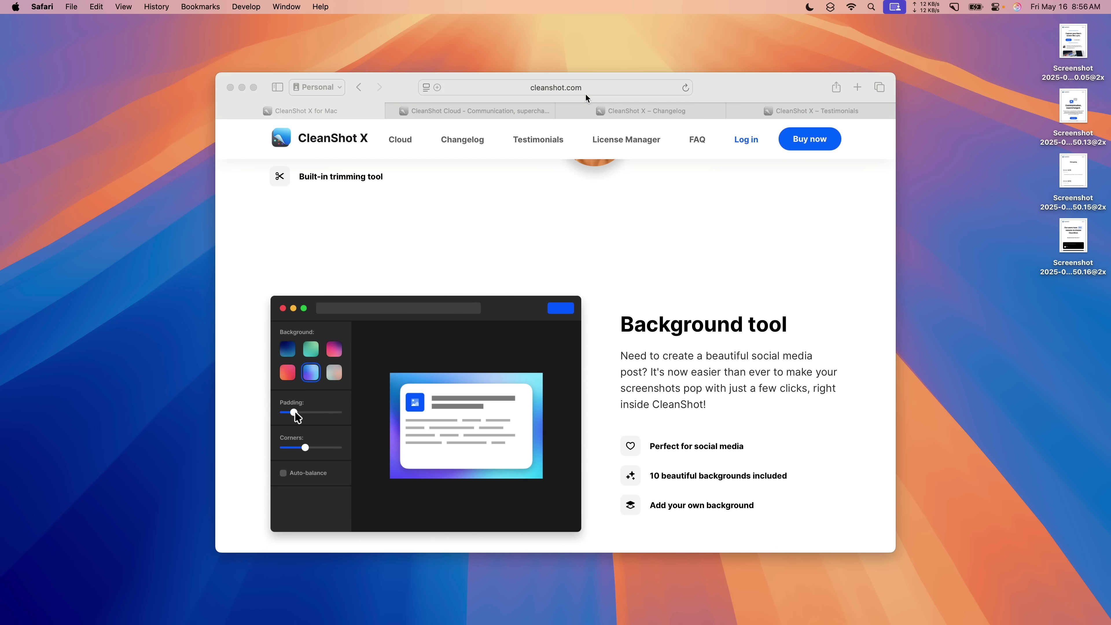
# Step: Open the long home page capture in the annotation editor and look through it before returning to its beginning
pyautogui.press('super+e')
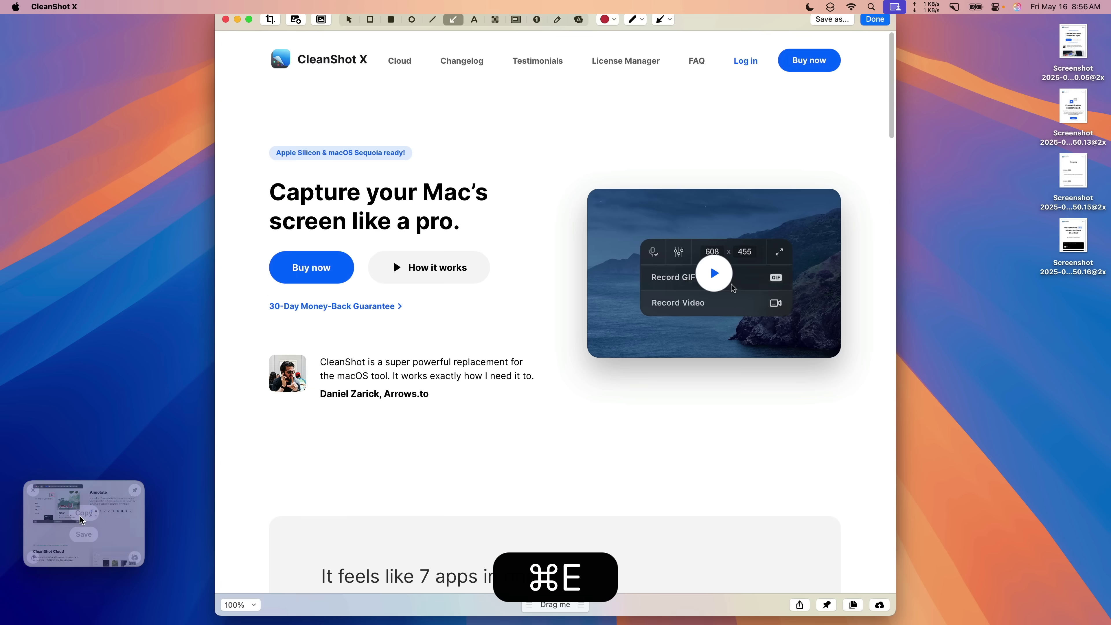
pyautogui.scroll(-15, 588, 319)
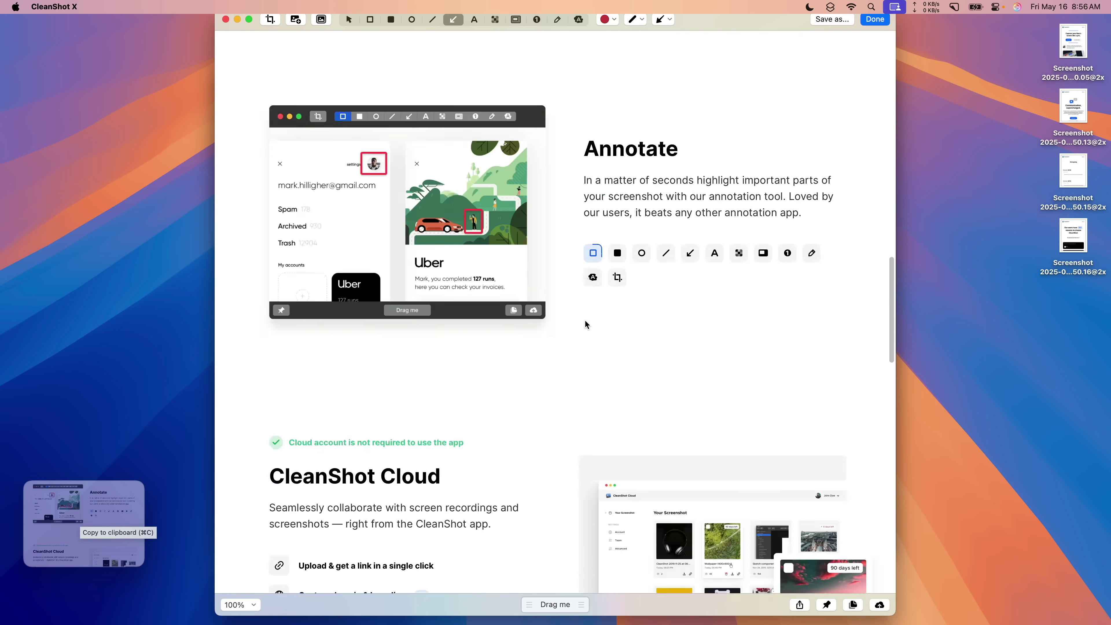
pyautogui.scroll(20, 585, 320)
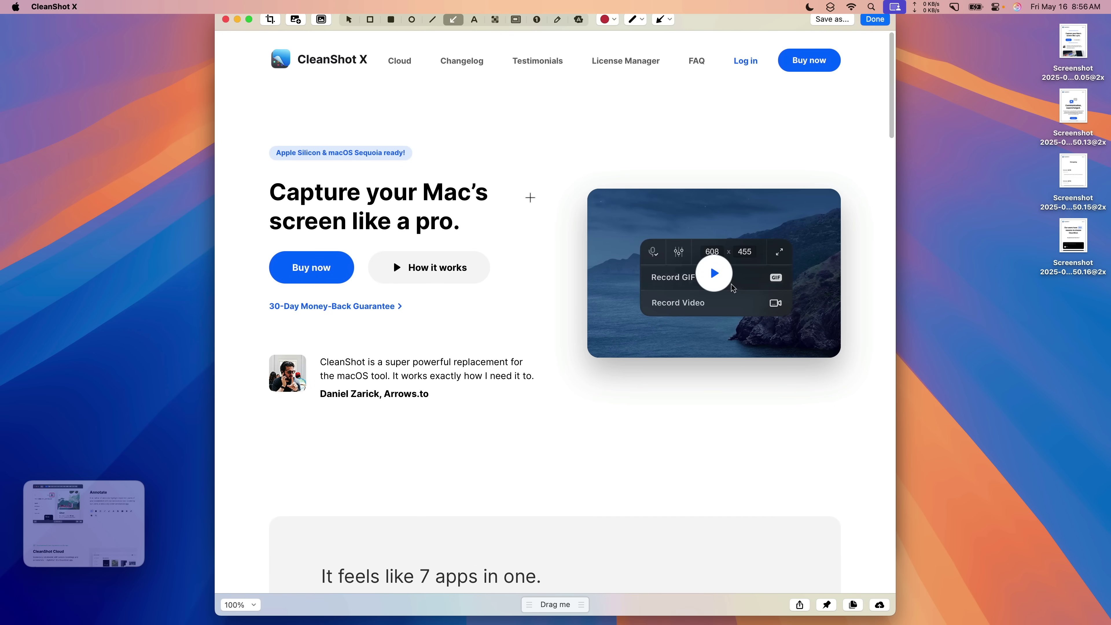
# Step: Open the print settings for the home page capture, review the page previews, and enable scaling the image to fit on one page
pyautogui.press('super+p')
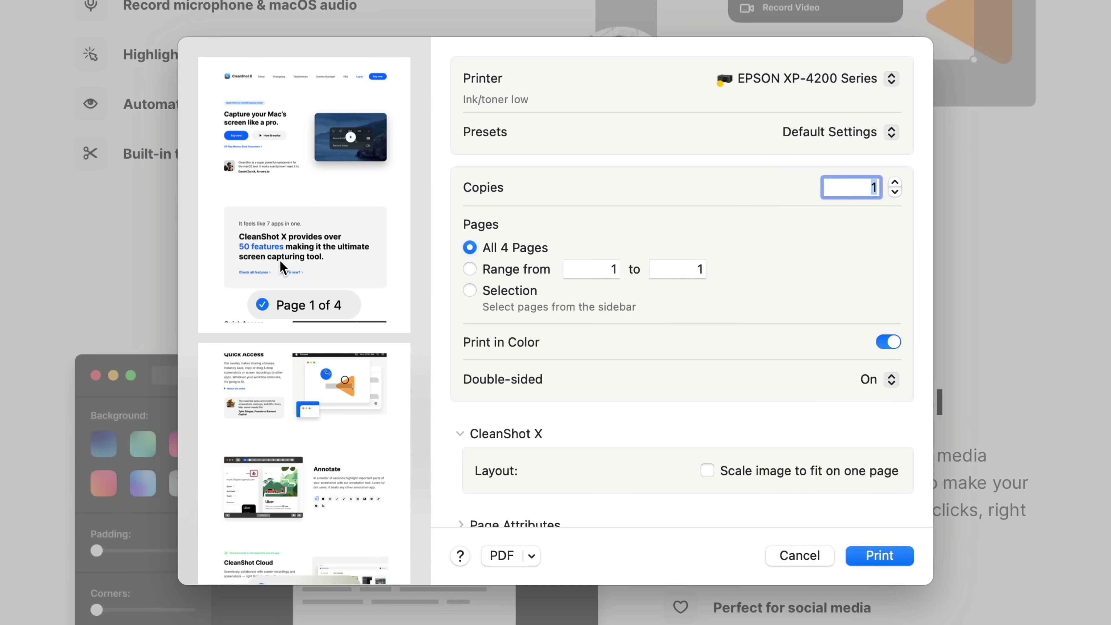
pyautogui.scroll(-10, 280, 267)
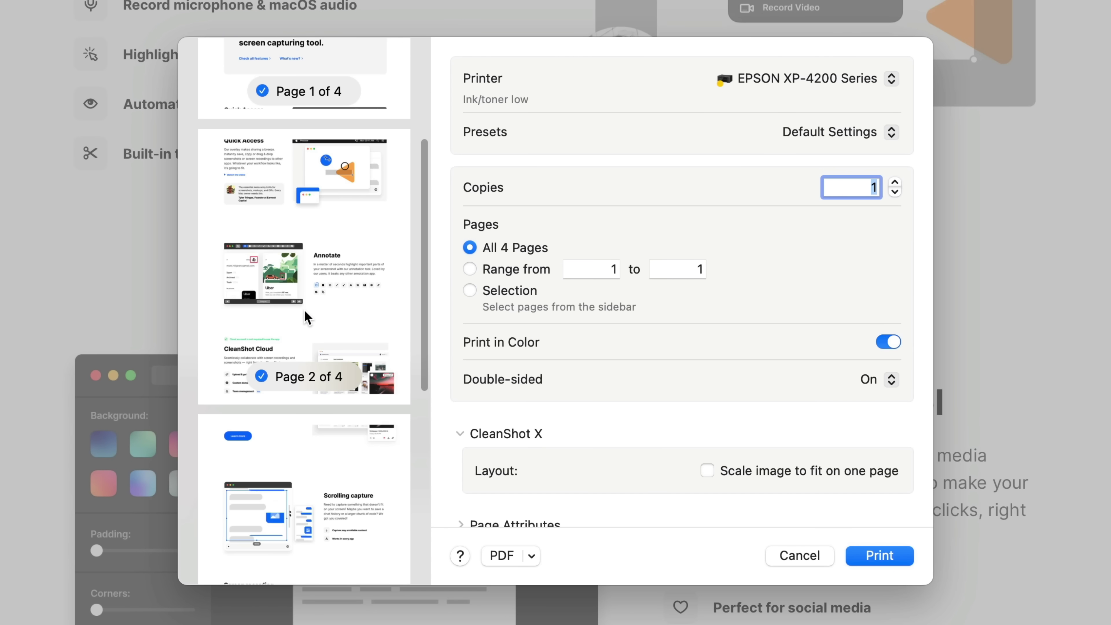
pyautogui.scroll(-5, 304, 309)
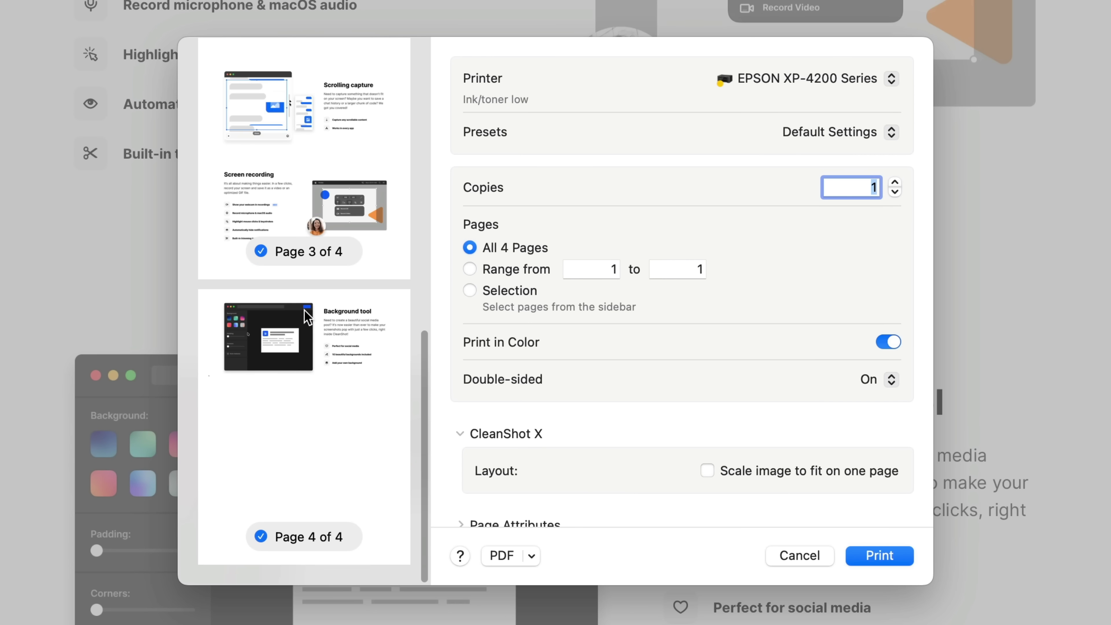
pyautogui.scroll(15, 304, 309)
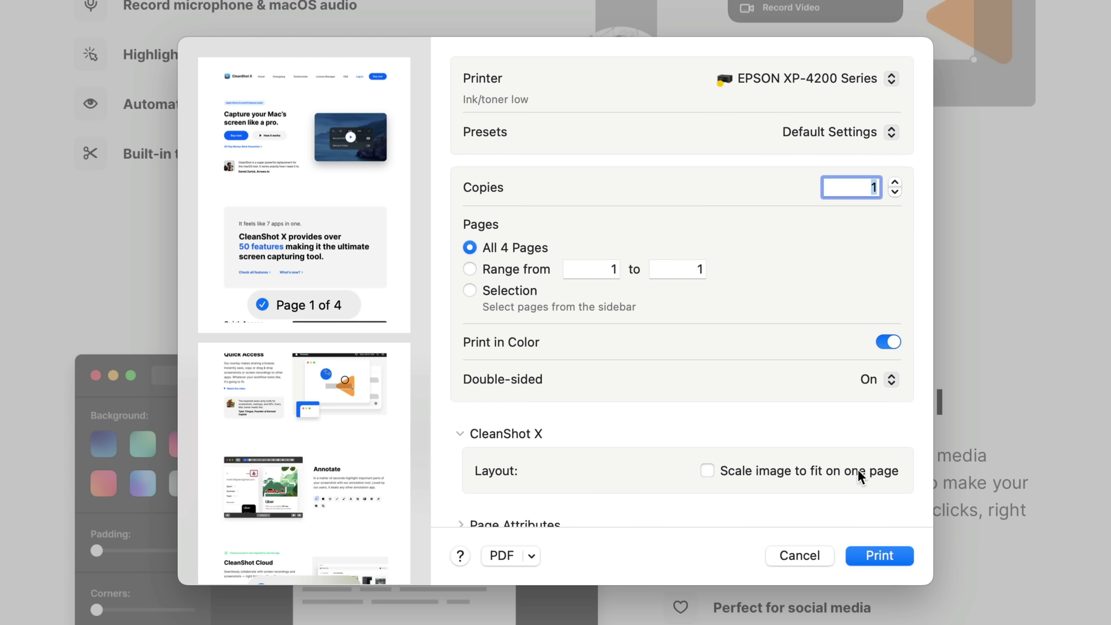
pyautogui.click(706, 470)
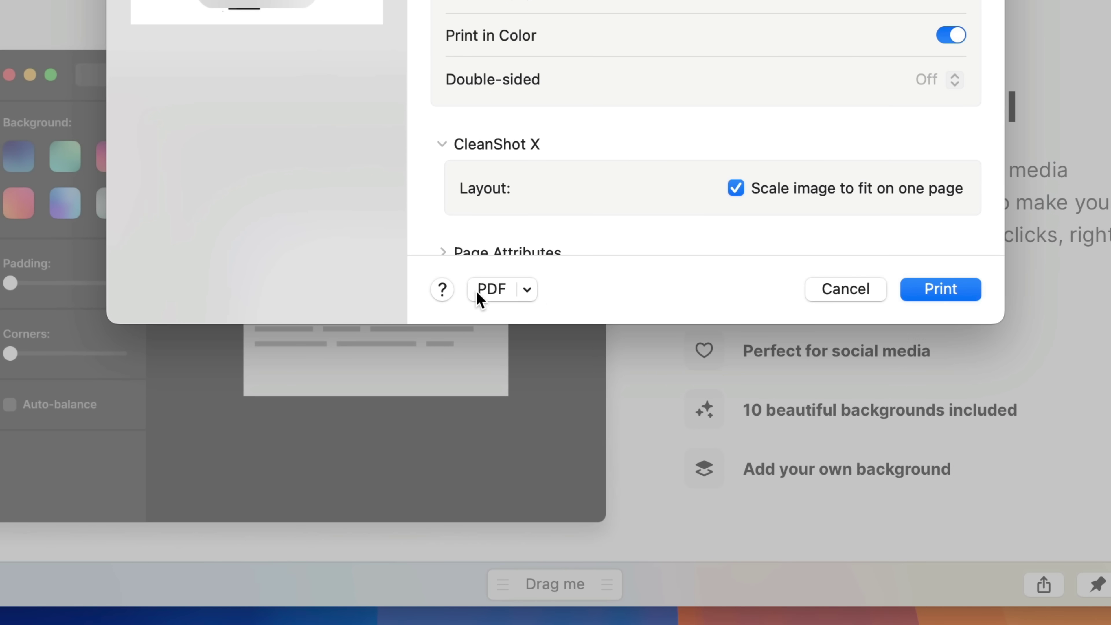
# Step: Open the one-page print output of the home page capture as a PDF in Preview and enlarge its window
pyautogui.click(527, 290)
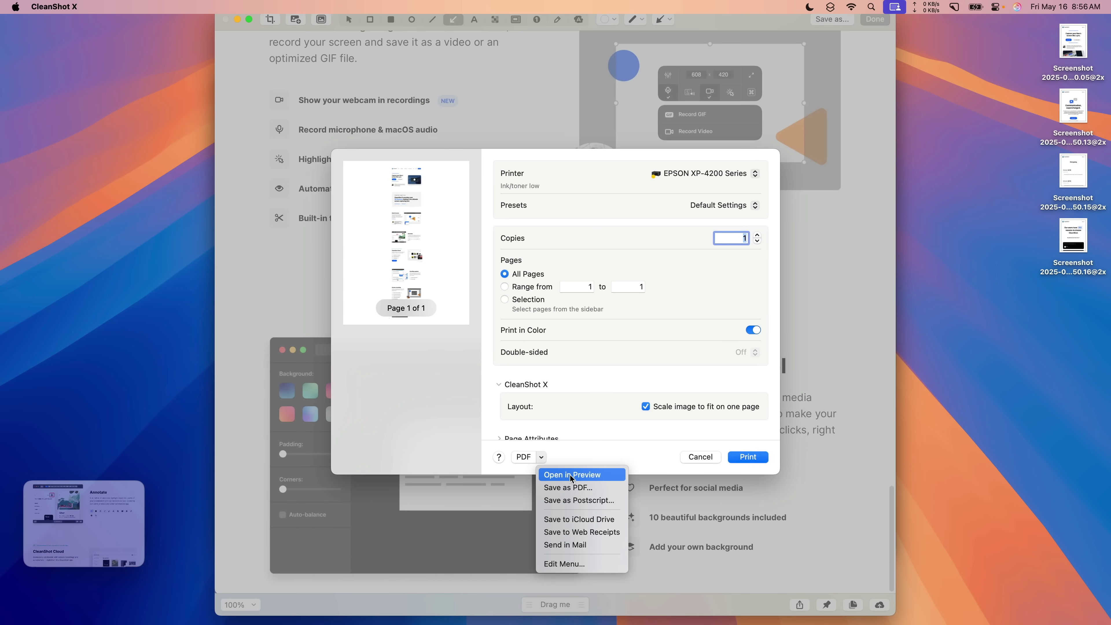
pyautogui.click(580, 381)
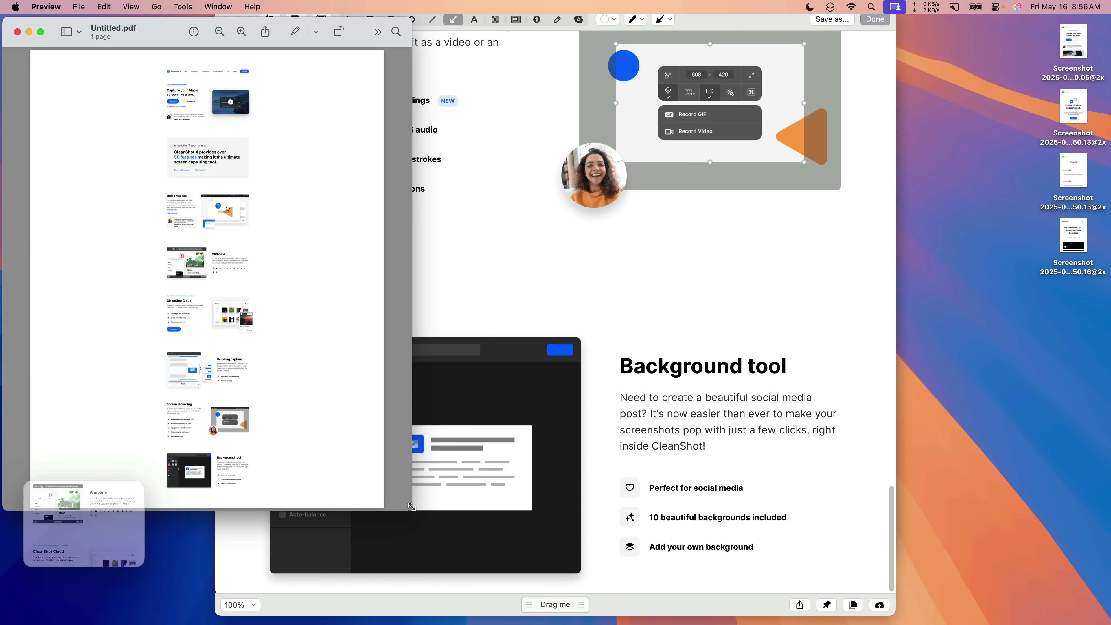
pyautogui.moveTo(411, 507); pyautogui.dragTo(535, 584)
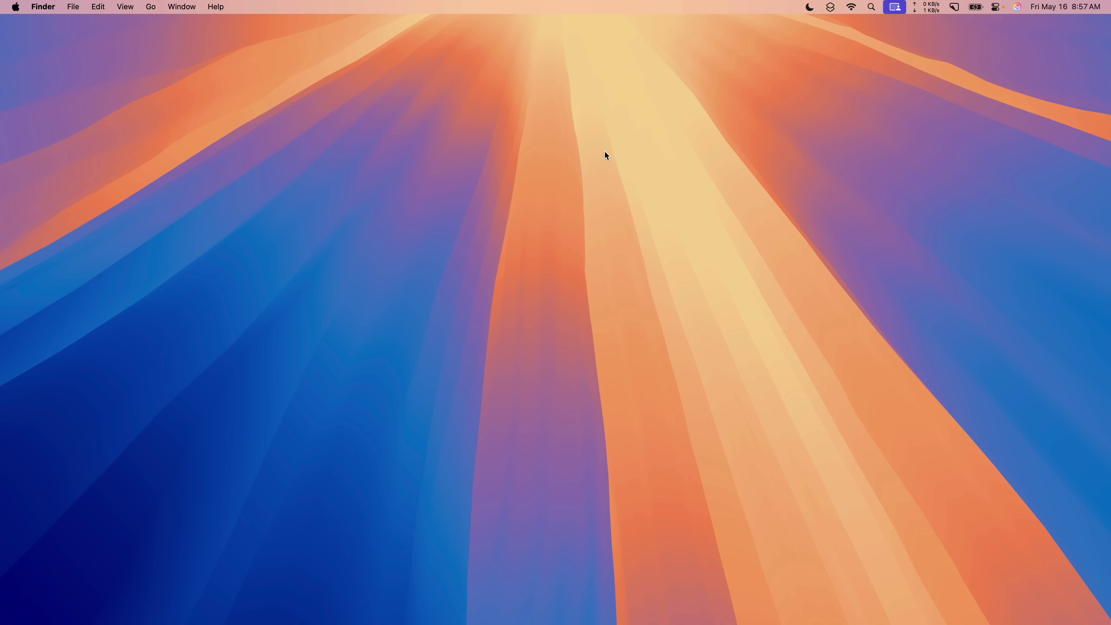
# Step: Open CleanShot X's screenshot settings, keep PNG as the file format, and save a fullscreen capture to the desktop
pyautogui.click(954, 9)
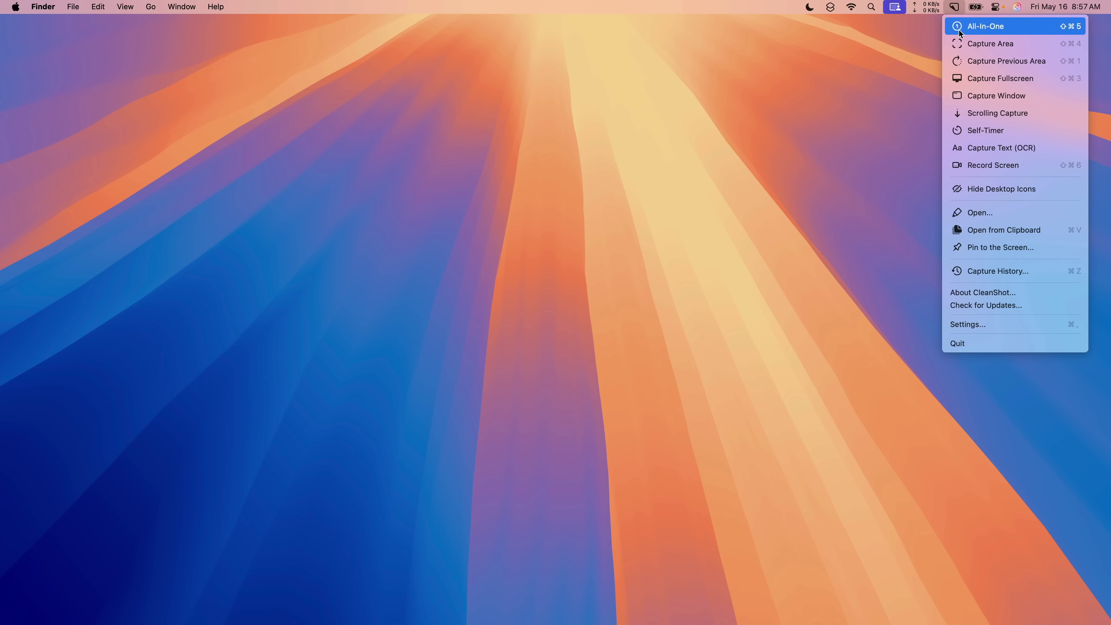
pyautogui.click(988, 322)
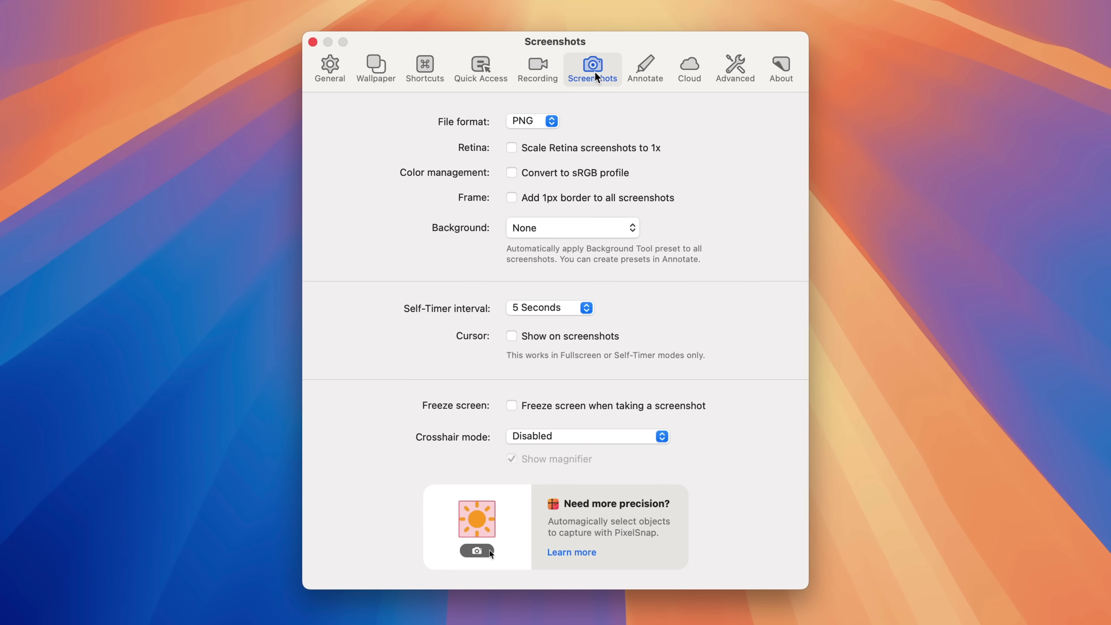
pyautogui.click(522, 118)
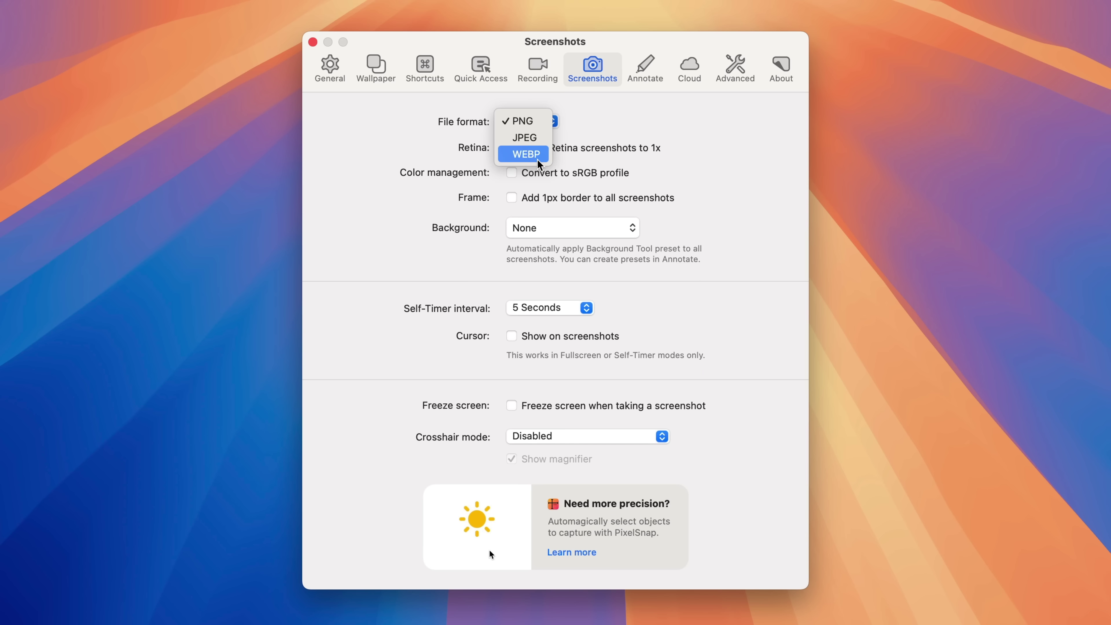
pyautogui.click(586, 127)
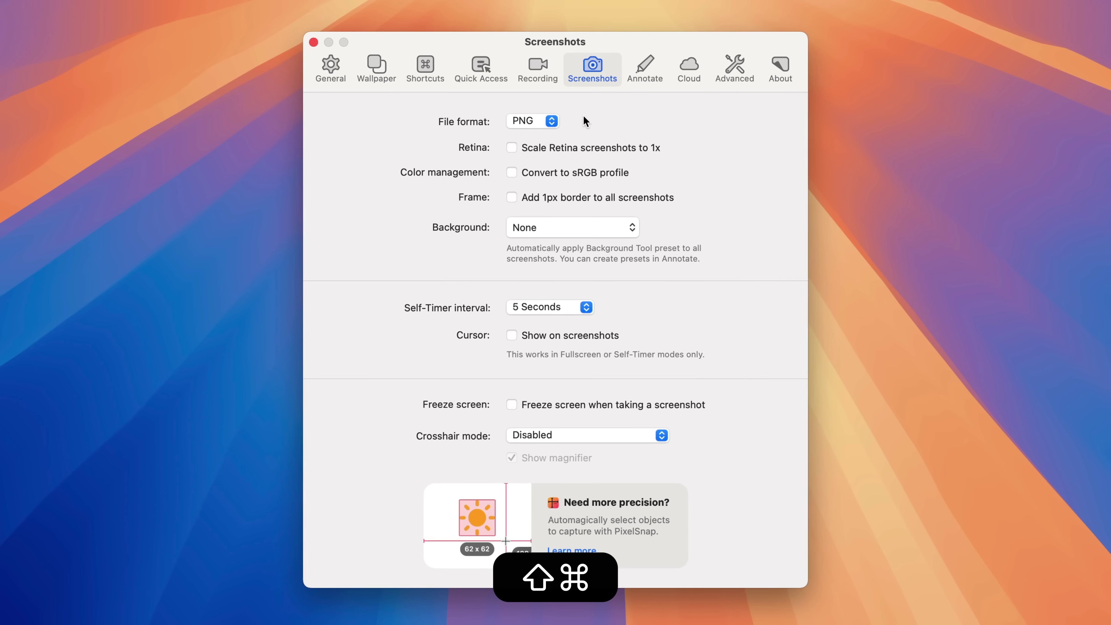
pyautogui.press('shift+super+3')
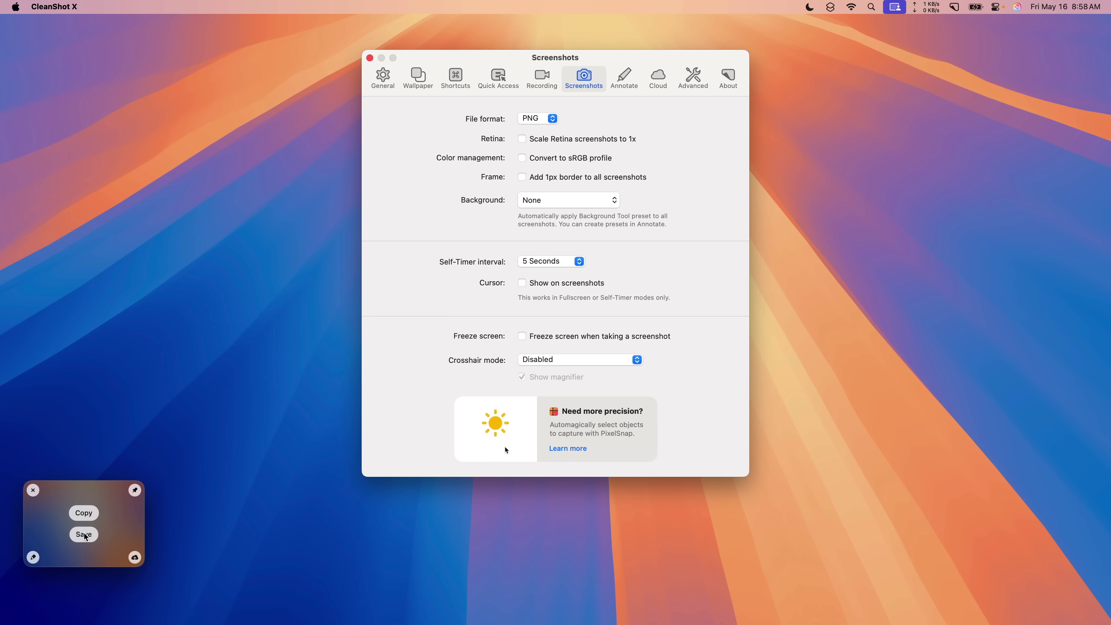
# Step: Change the screenshot file format to WEBP and save a second fullscreen capture to the desktop
pyautogui.click(521, 120)
pyautogui.click(540, 144)
pyautogui.press('shift+super+3')
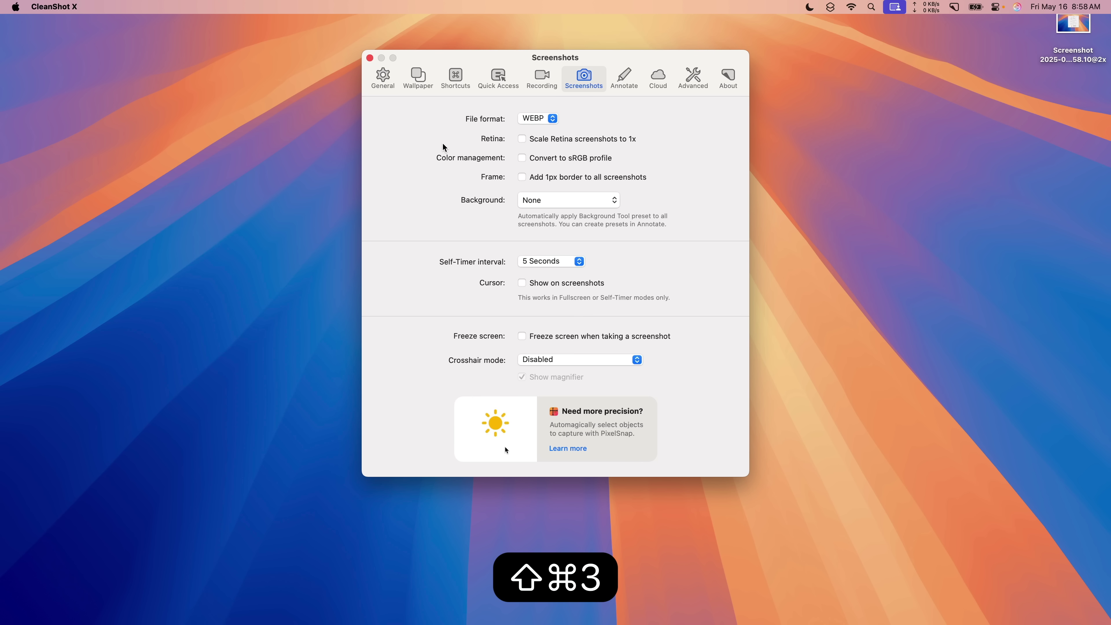
pyautogui.click(90, 533)
# Step: Inspect the file info of the saved PNG and WEBP screenshots on the desktop to compare their sizes
pyautogui.click(1076, 27)
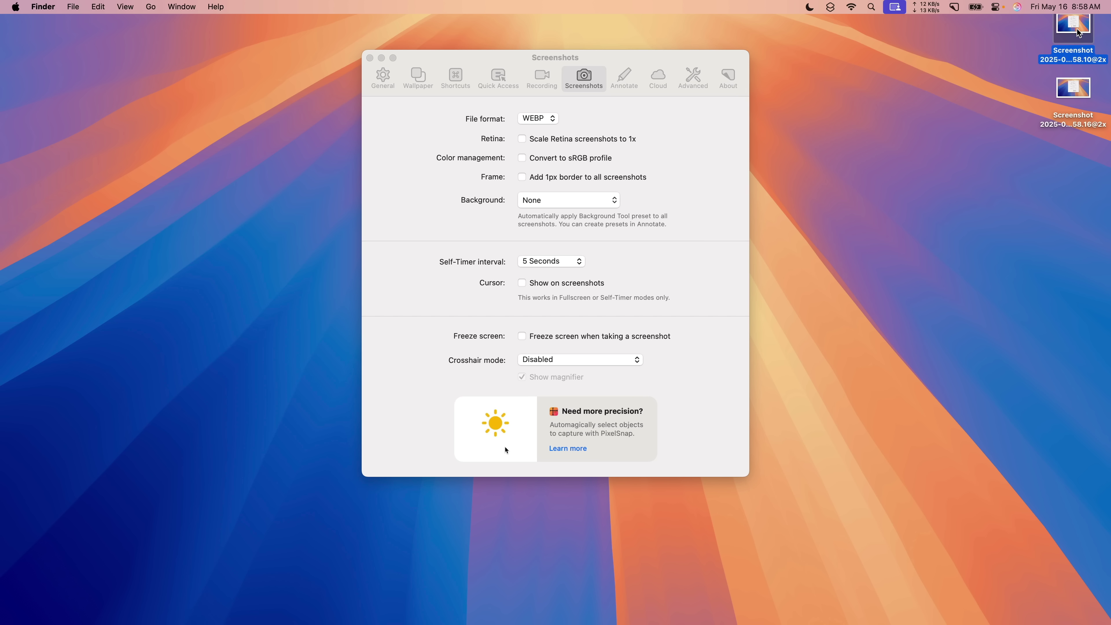
pyautogui.press('alt+super+i')
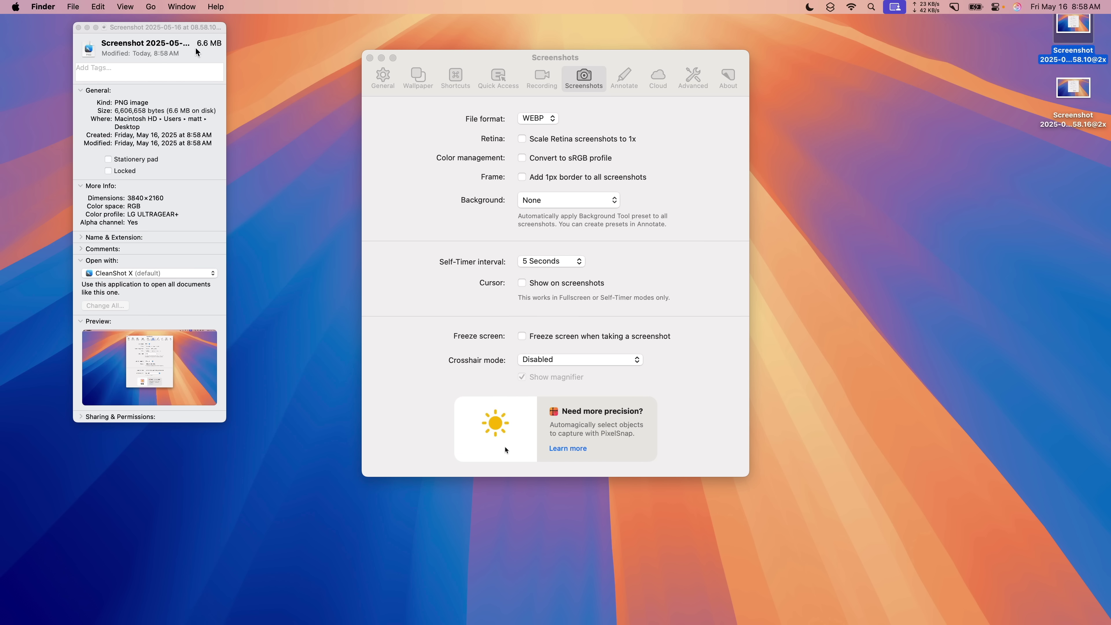
pyautogui.click(1075, 89)
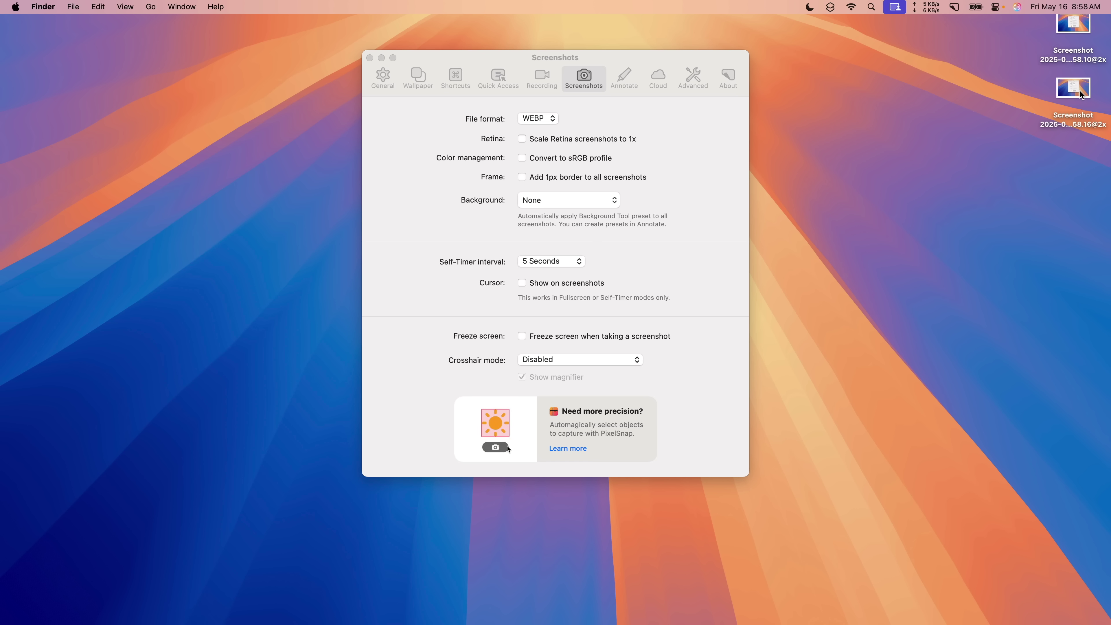
# Step: Return to the screenshot settings and enable converting screenshots to the sRGB profile
pyautogui.click(586, 125)
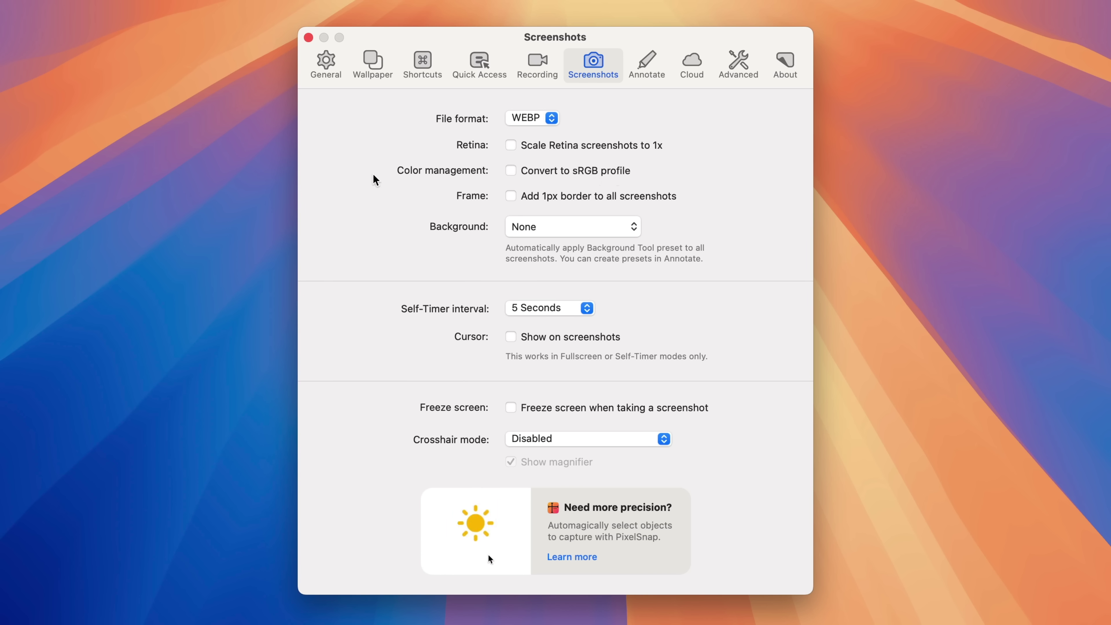
pyautogui.click(511, 171)
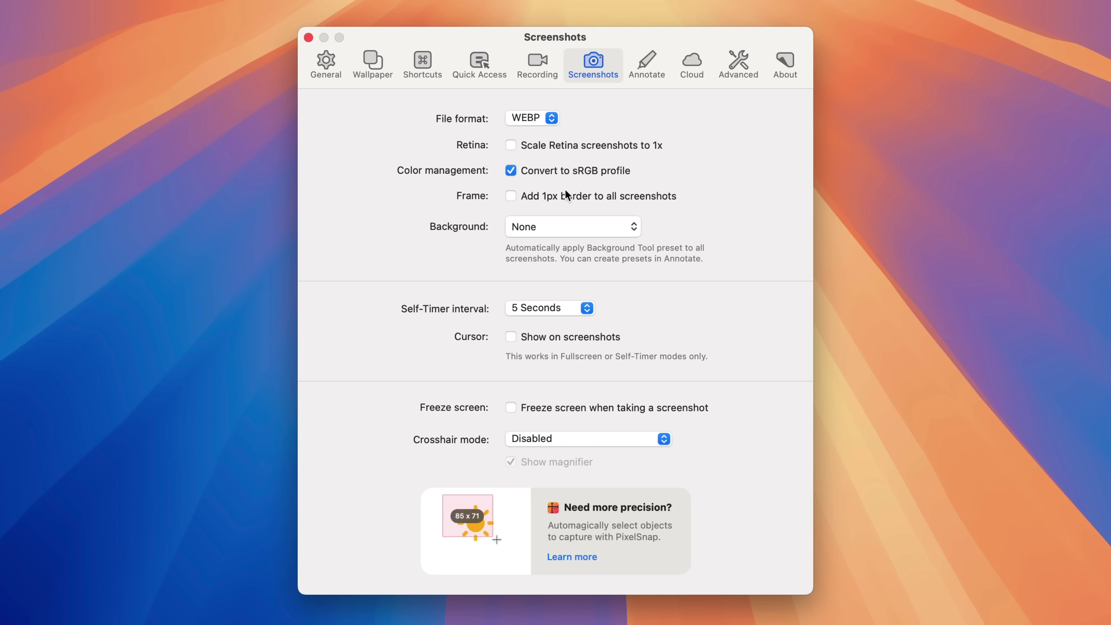